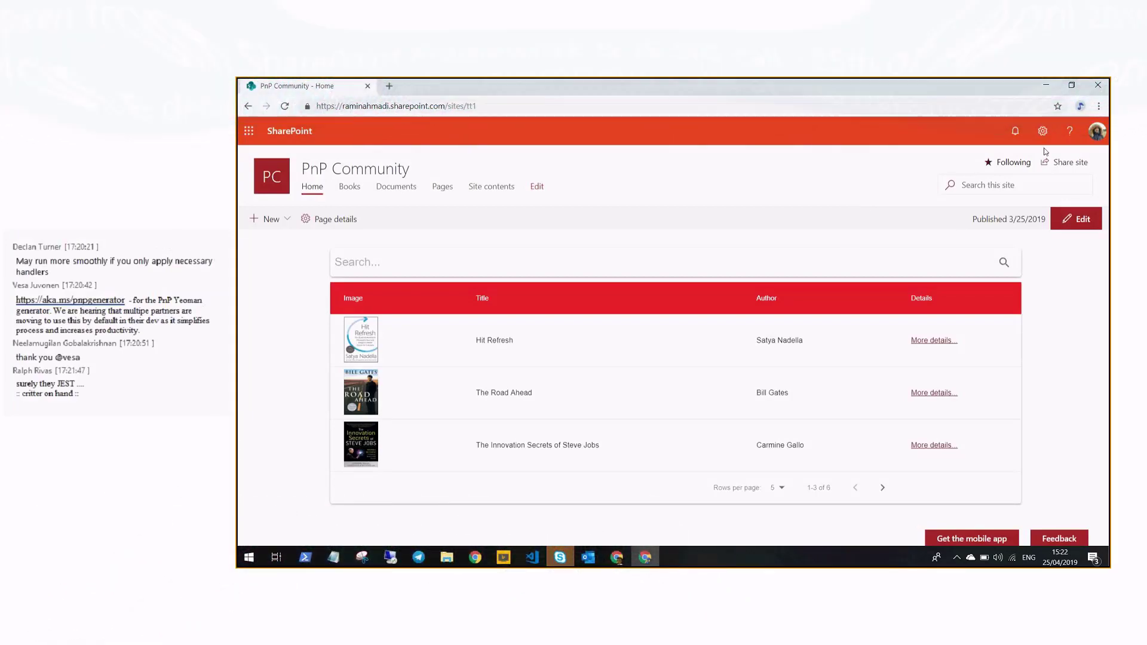
Open the PnP Community site's Site contents page from the Settings gear
left_click(1043, 133)
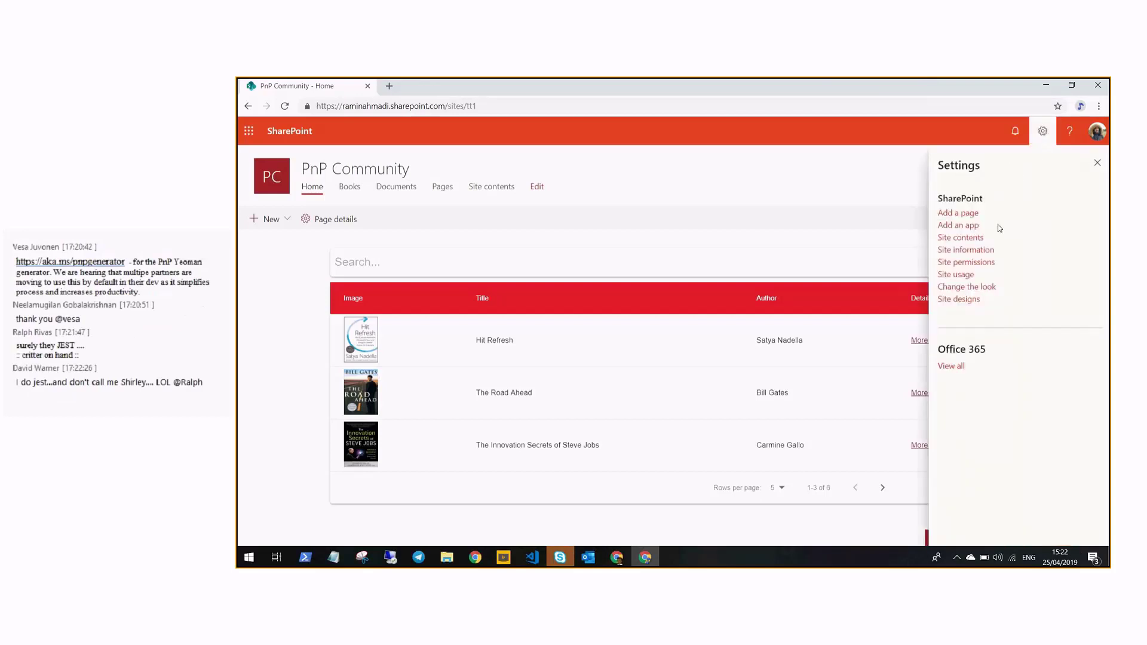
left_click(959, 238)
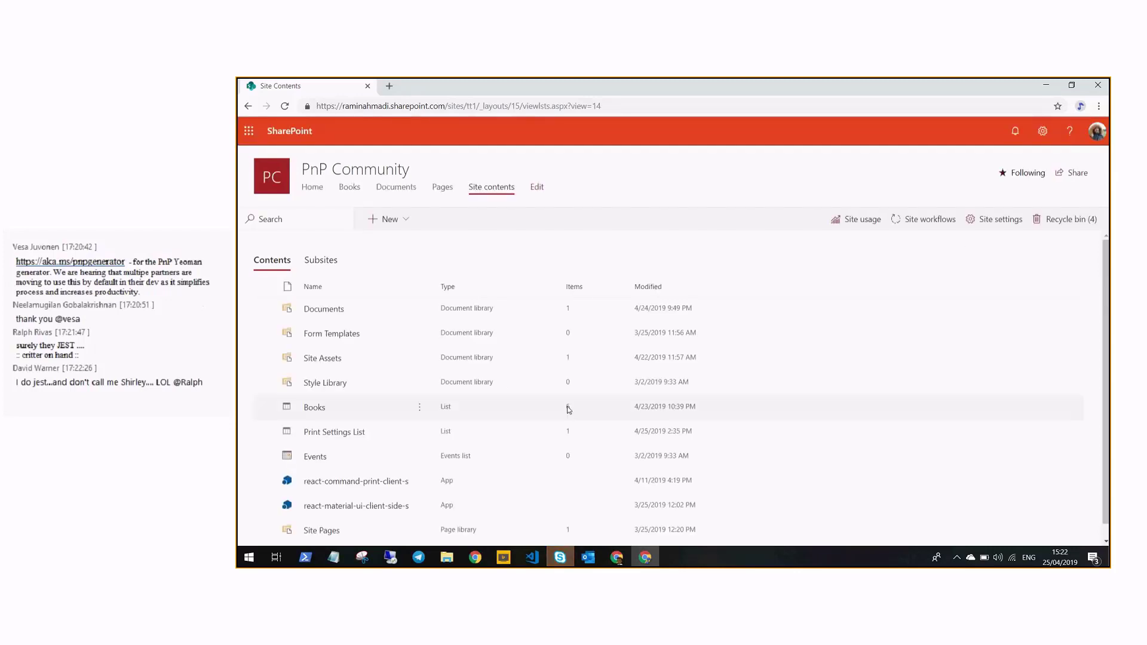
Open the Books list in a new tab and bring up print options for Hit Refresh
left_click(314, 409)
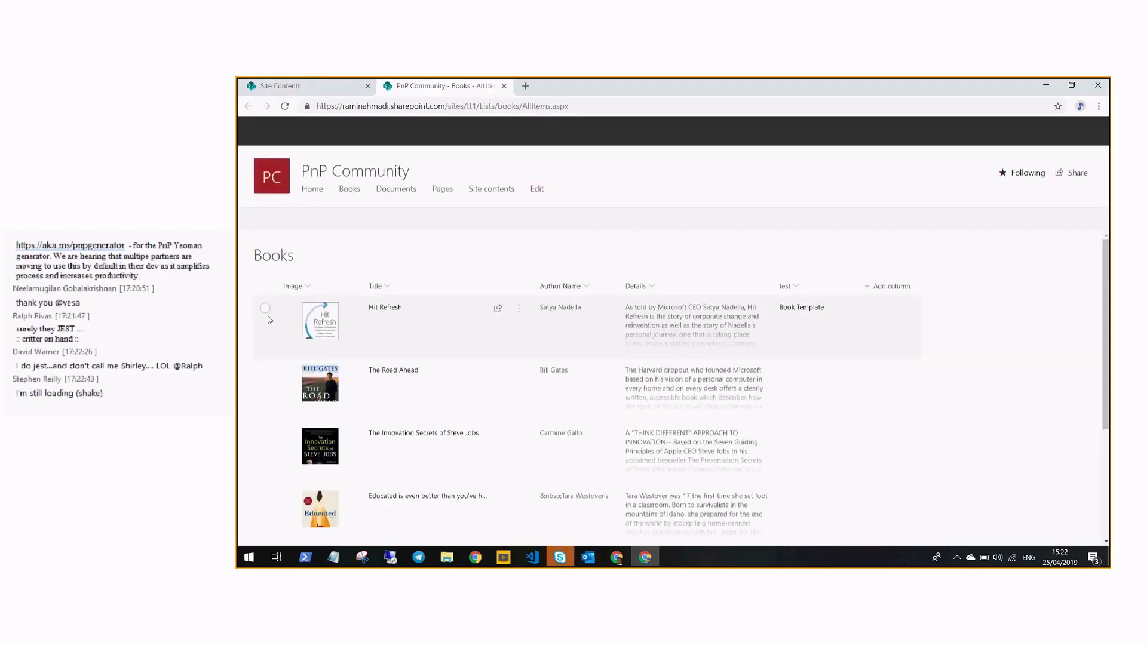
left_click(267, 316)
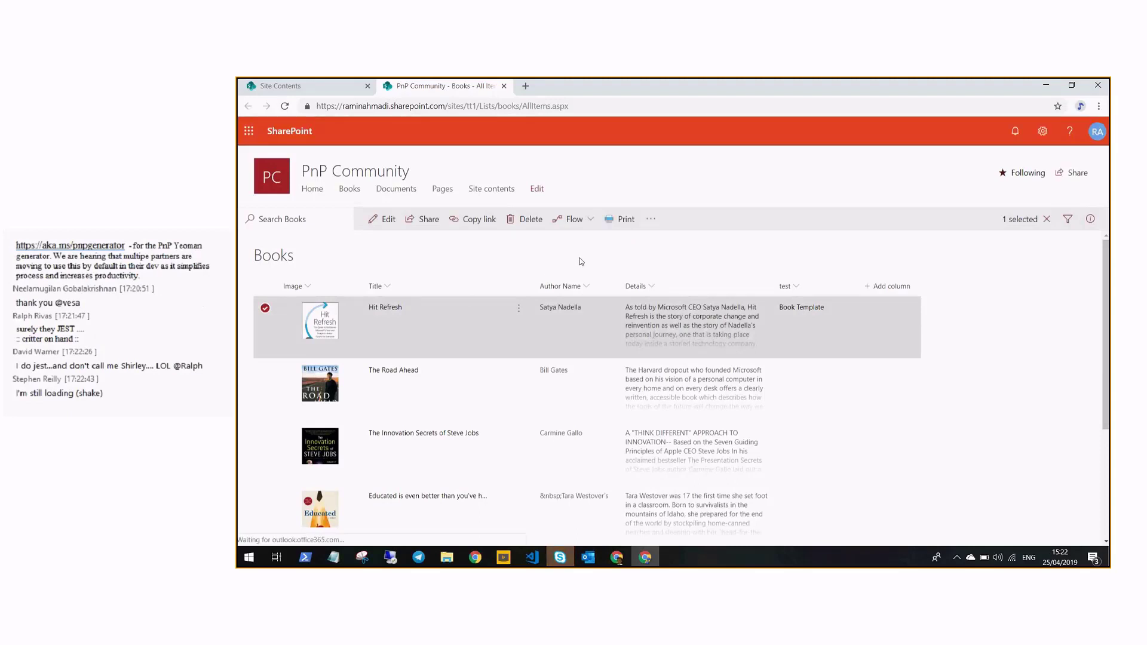
left_click(623, 224)
Start a new print template from the Print Settings panel
left_click(652, 346)
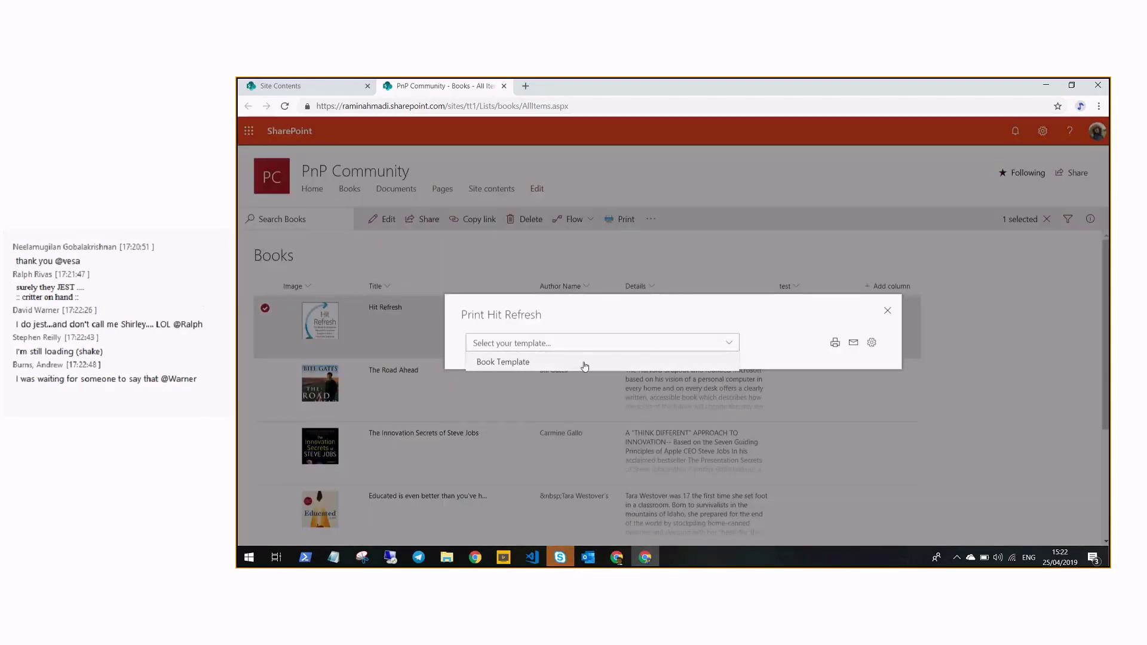
left_click(633, 342)
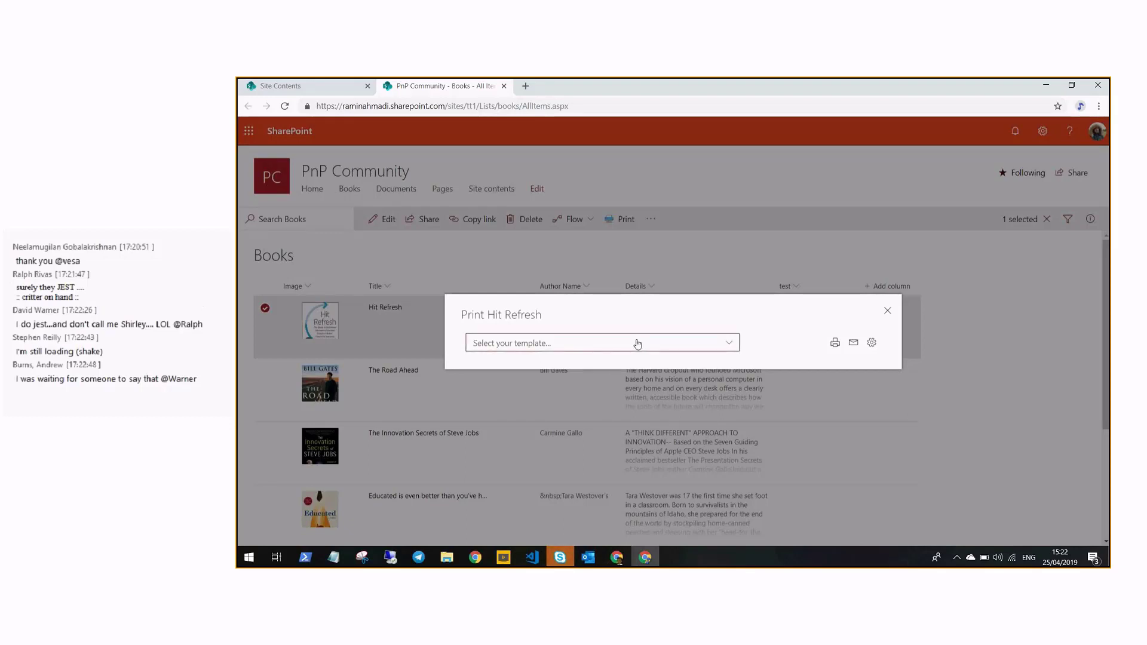
left_click(873, 344)
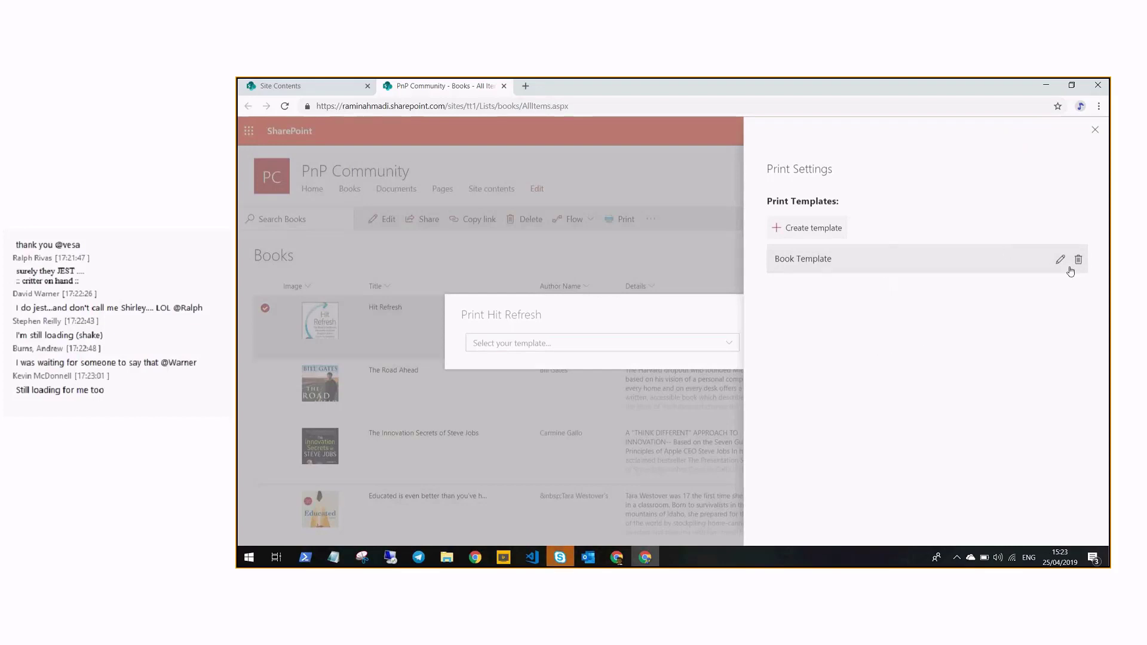
left_click(822, 237)
Name the template 'PnP Community Demo', add Modified, Created and Created By, and type 'Demo section'
left_click(730, 216)
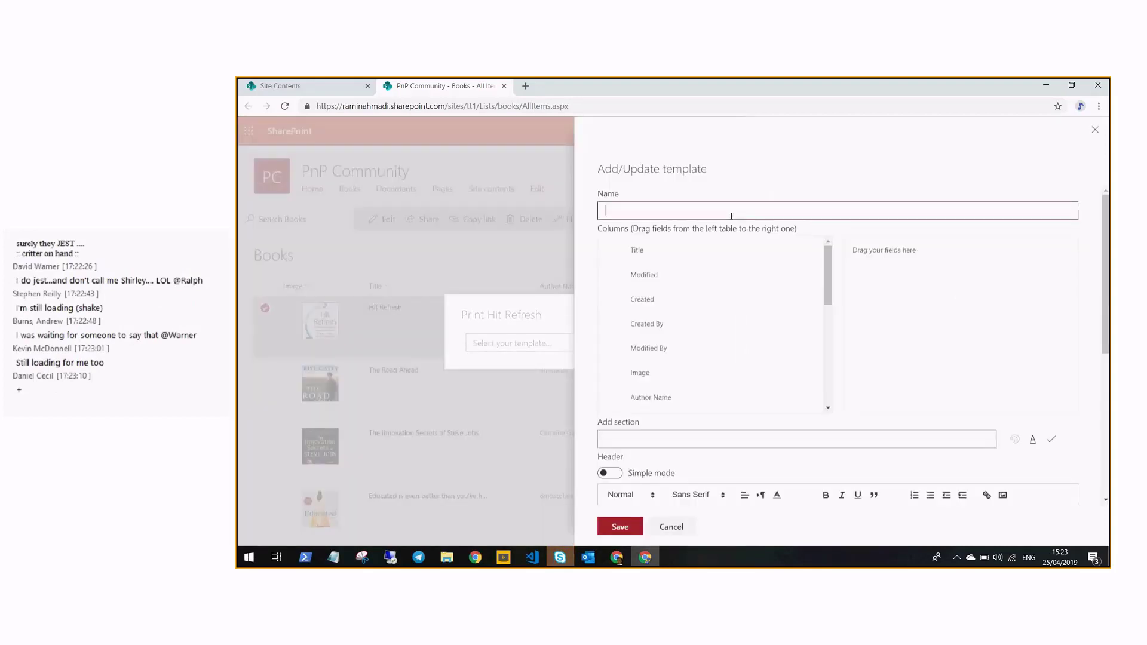
type("PnP C")
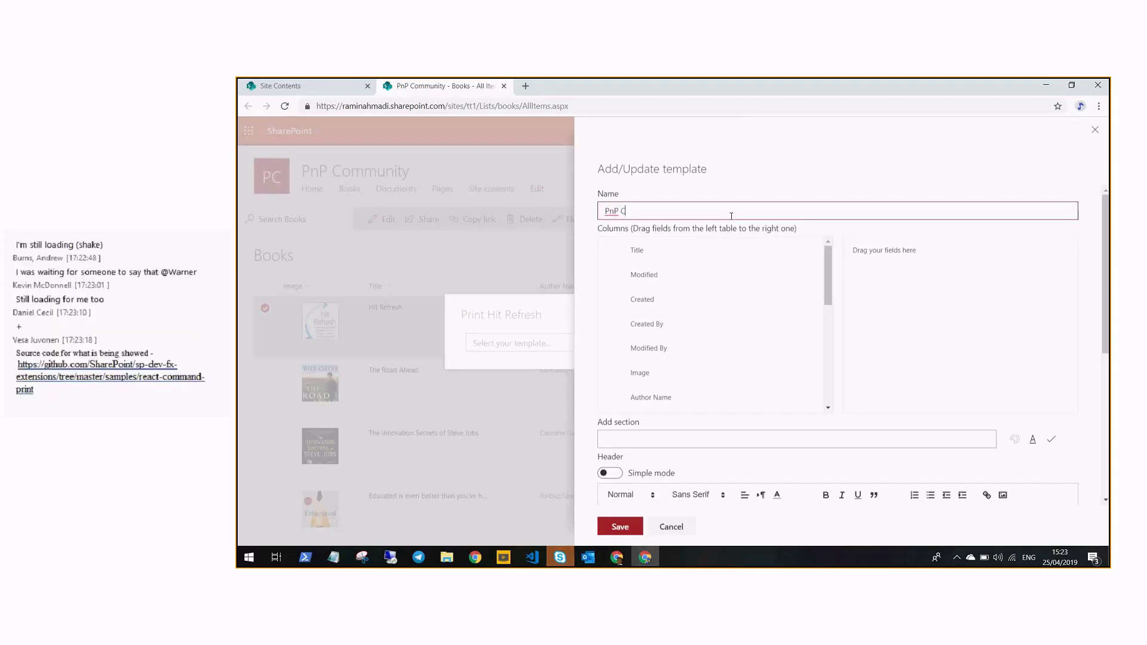
type("ommunity Demo")
left_click(682, 252)
left_click_drag(669, 293, 761, 307)
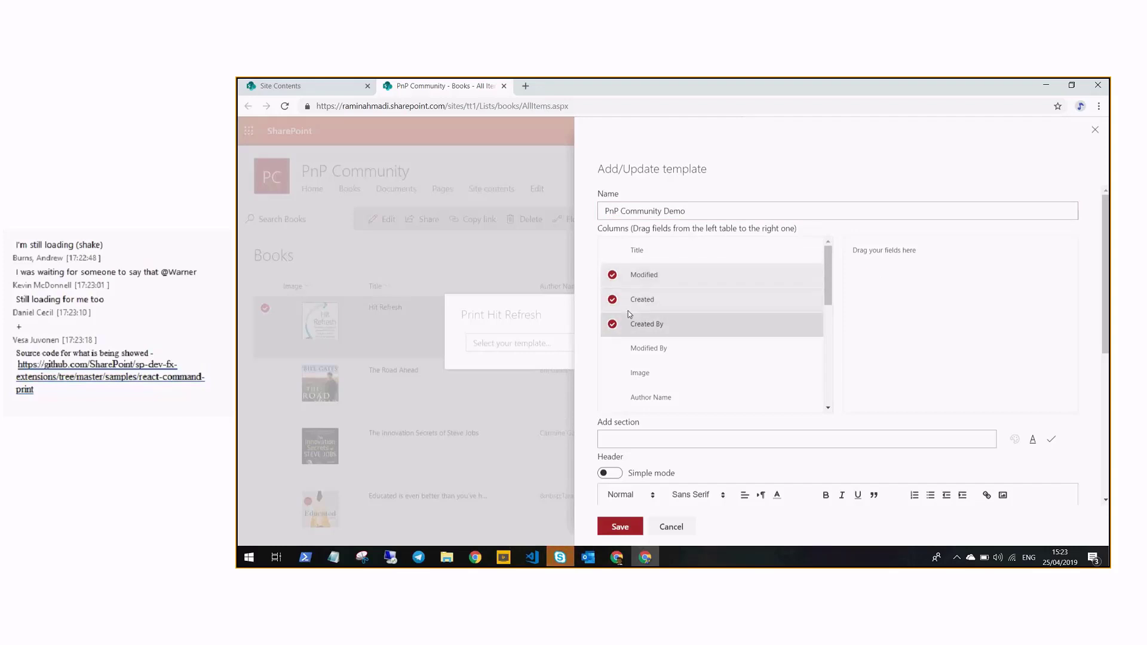
left_click_drag(619, 307, 902, 251)
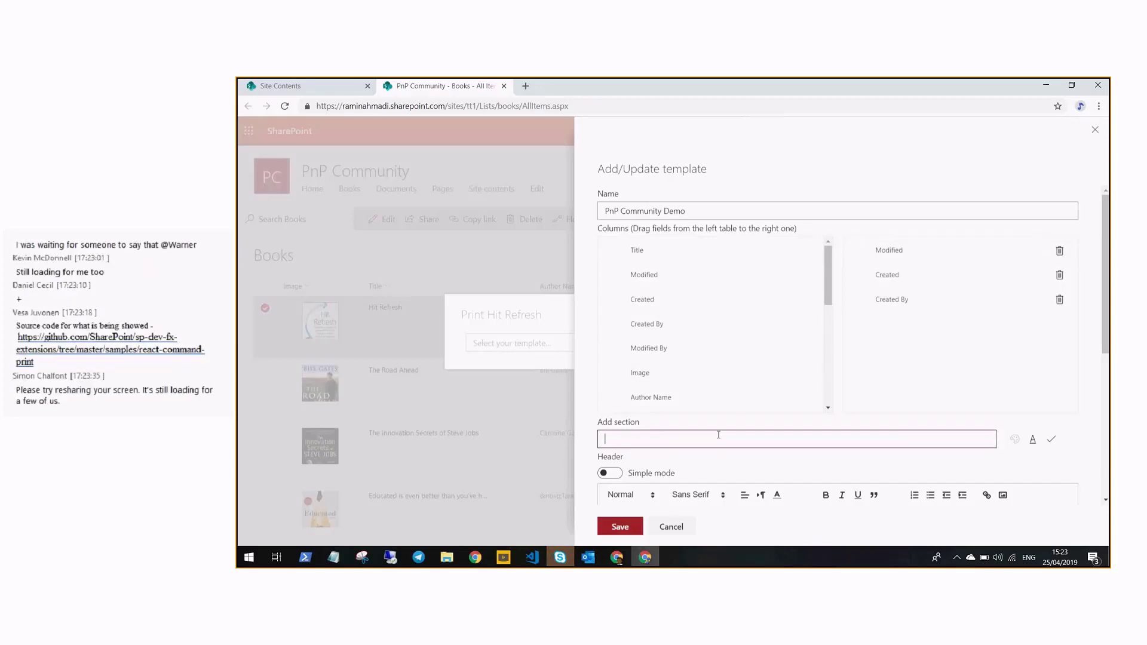
type("Demo section")
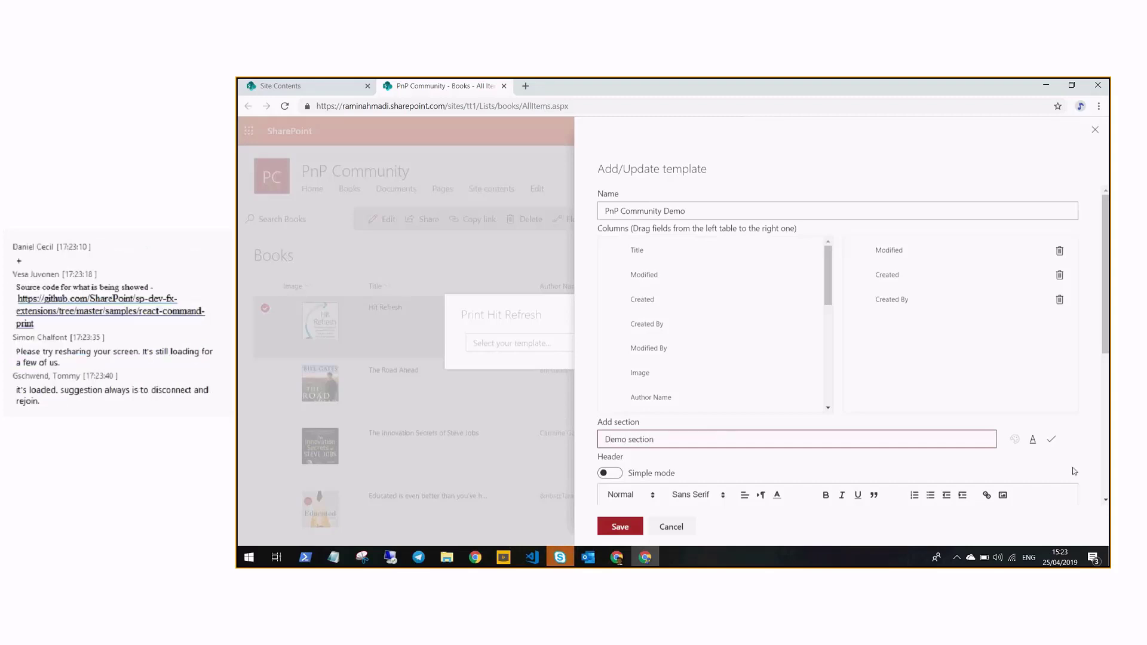
Add 'Demo section' with a red background and move it to the top of the columns
left_click(1015, 441)
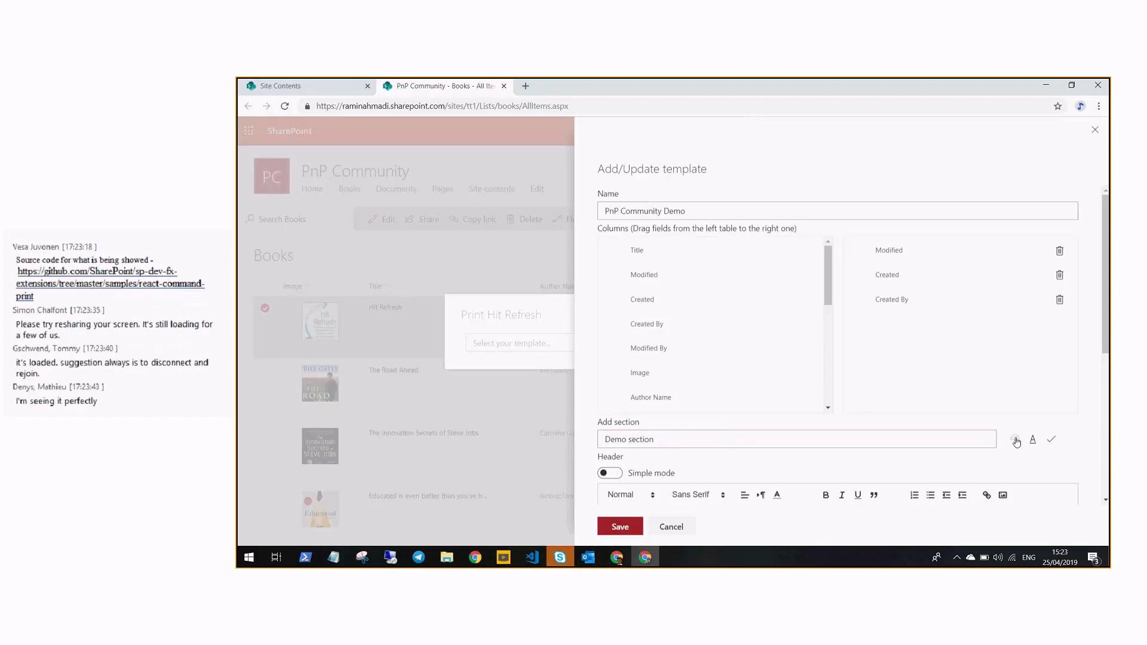
left_click(691, 267)
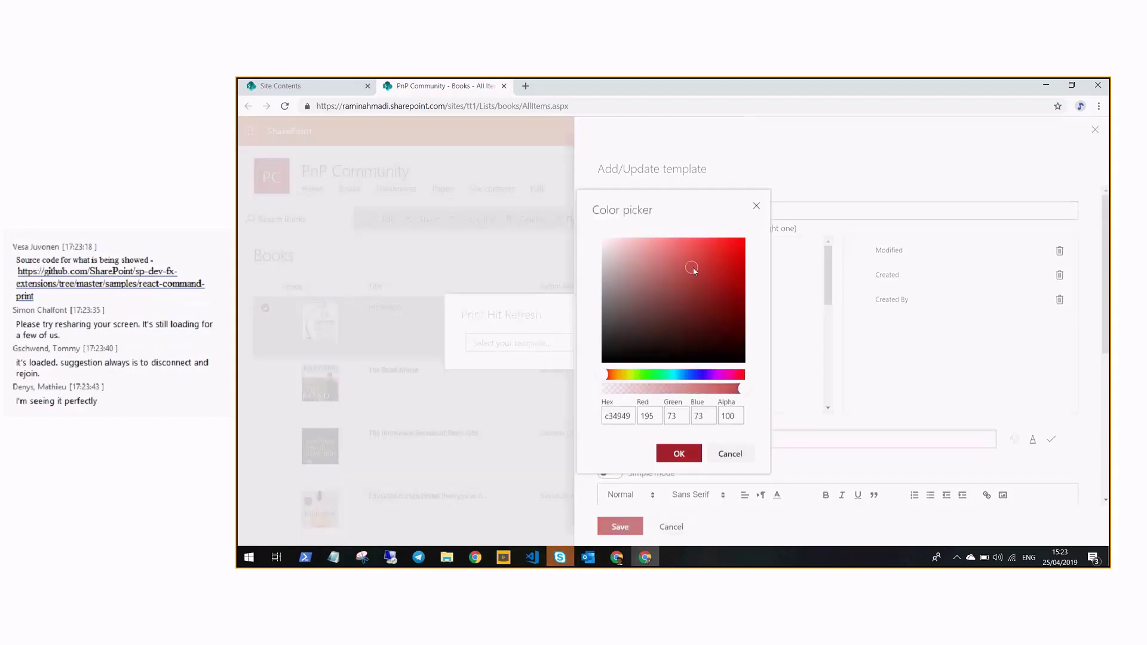
left_click(685, 457)
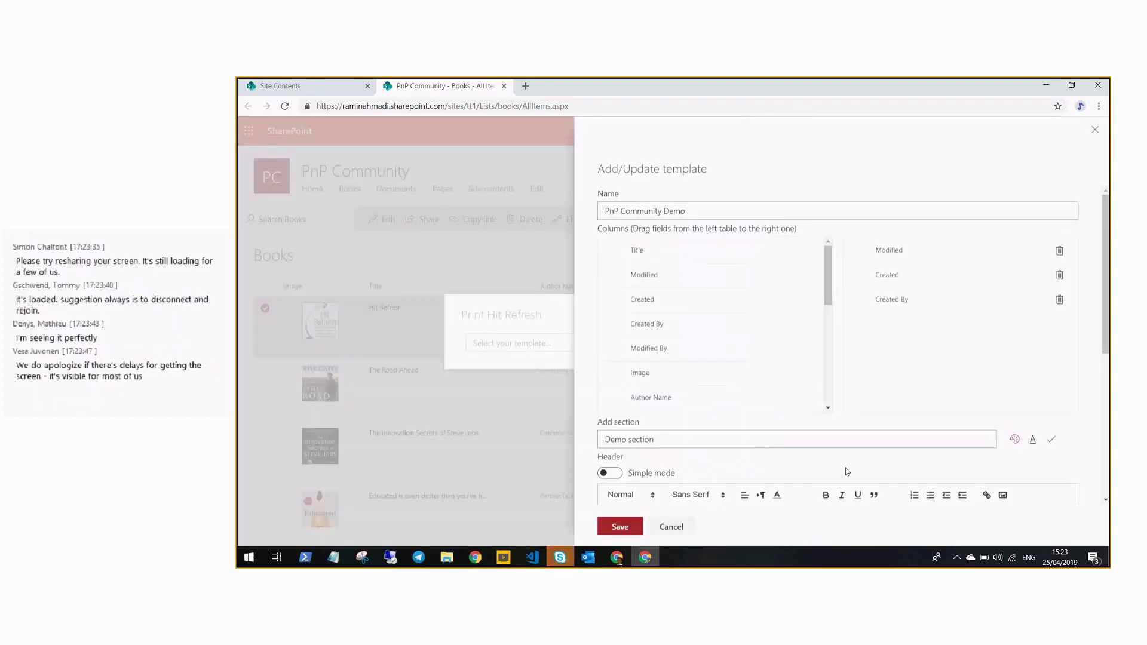
left_click(1051, 440)
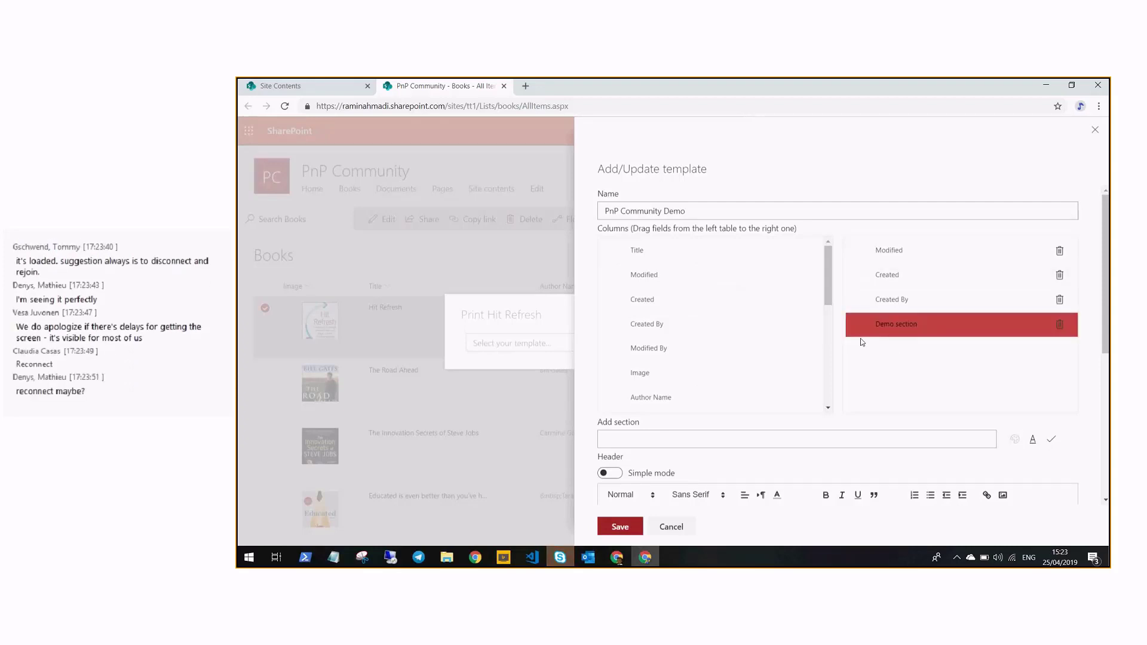
left_click_drag(860, 328, 862, 289)
left_click_drag(861, 293, 858, 249)
left_click_drag(860, 330, 860, 281)
Add a green 'Demo section 2' heading at the end of the template columns
scroll(711, 326, "down", 3)
left_click(637, 446)
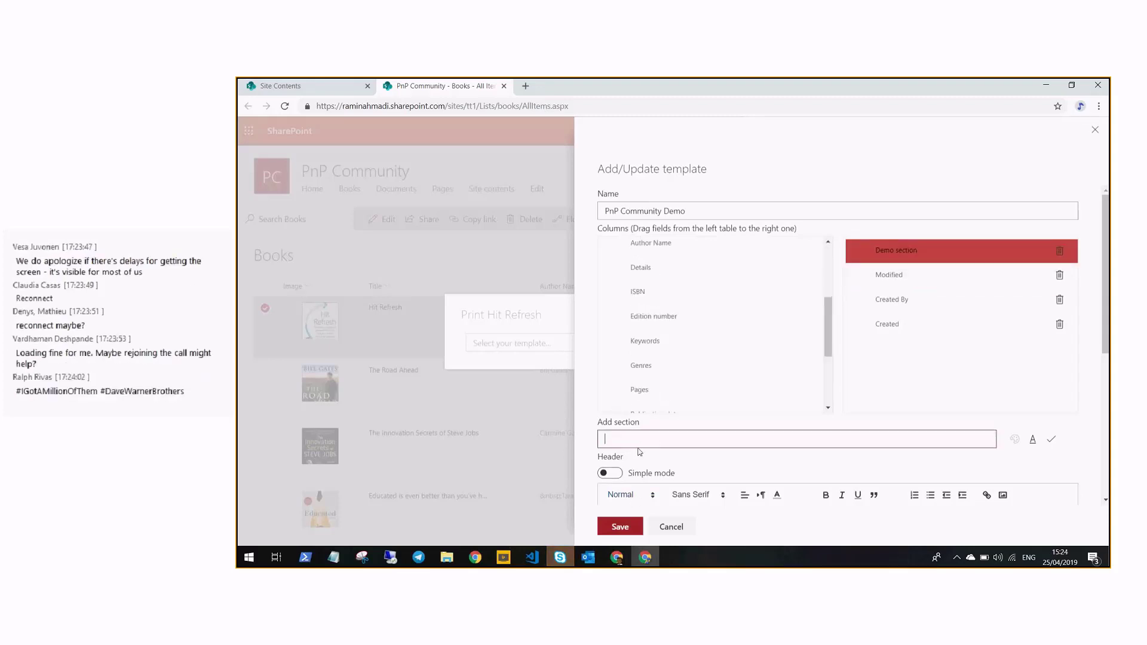
type("Demo section 2")
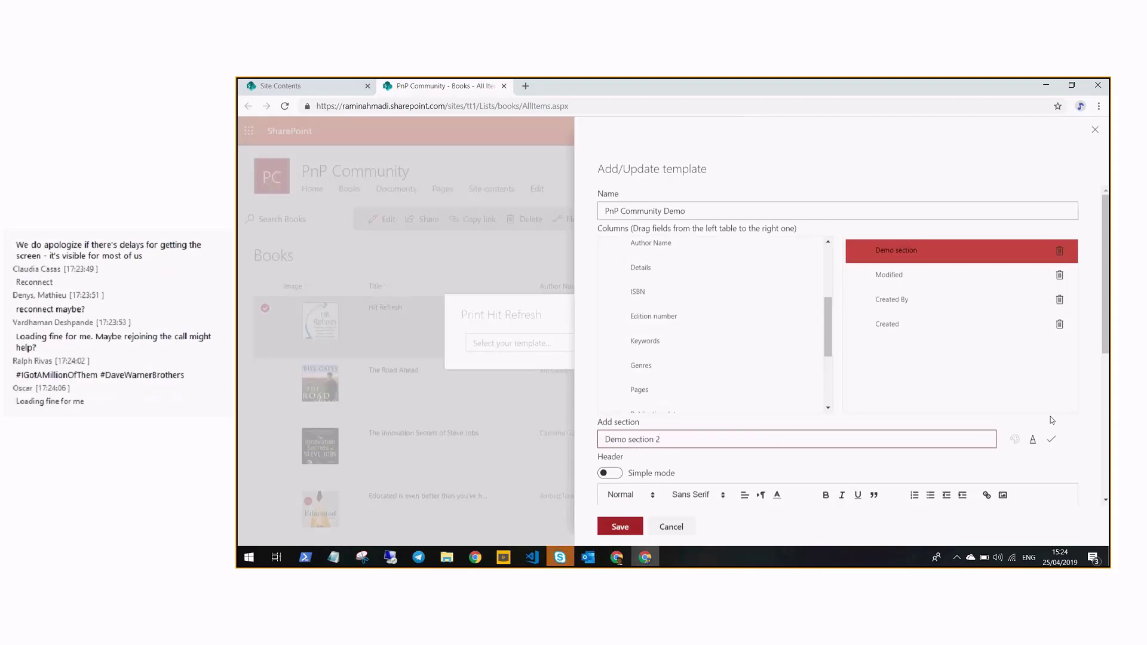
left_click(1018, 441)
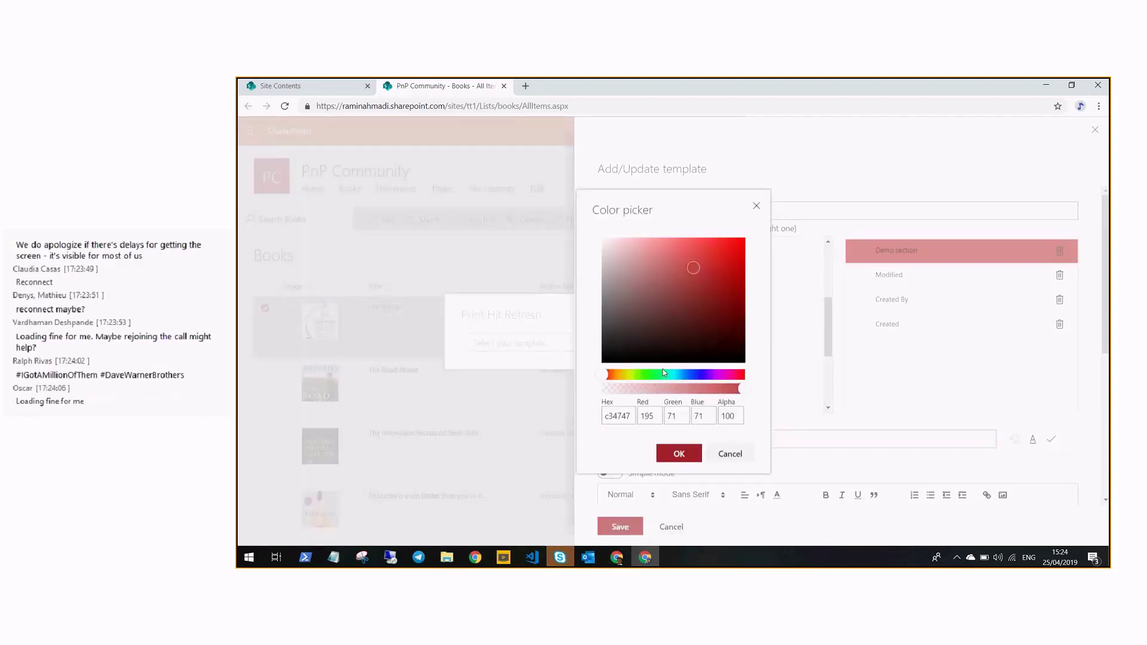
left_click(649, 374)
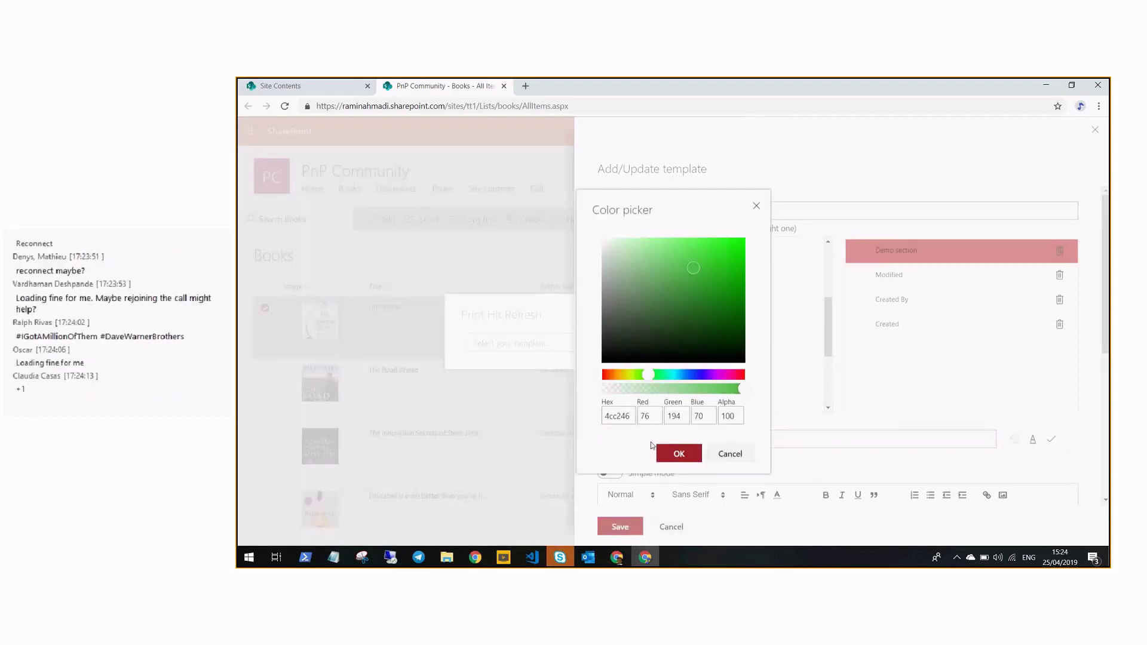
left_click(679, 453)
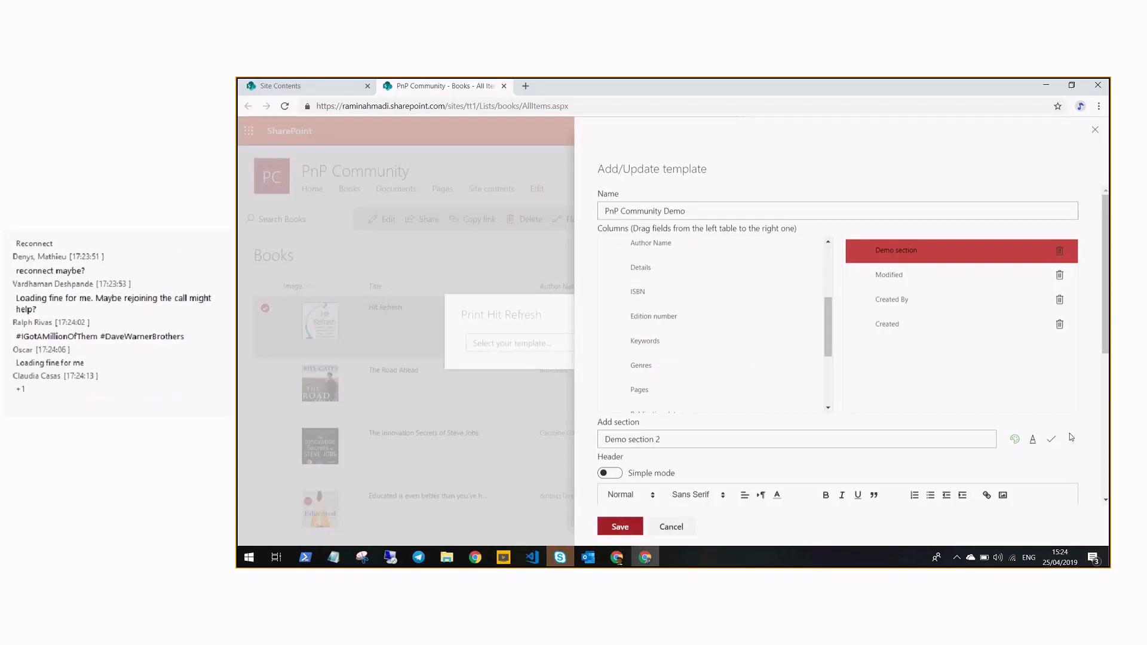
left_click(1051, 439)
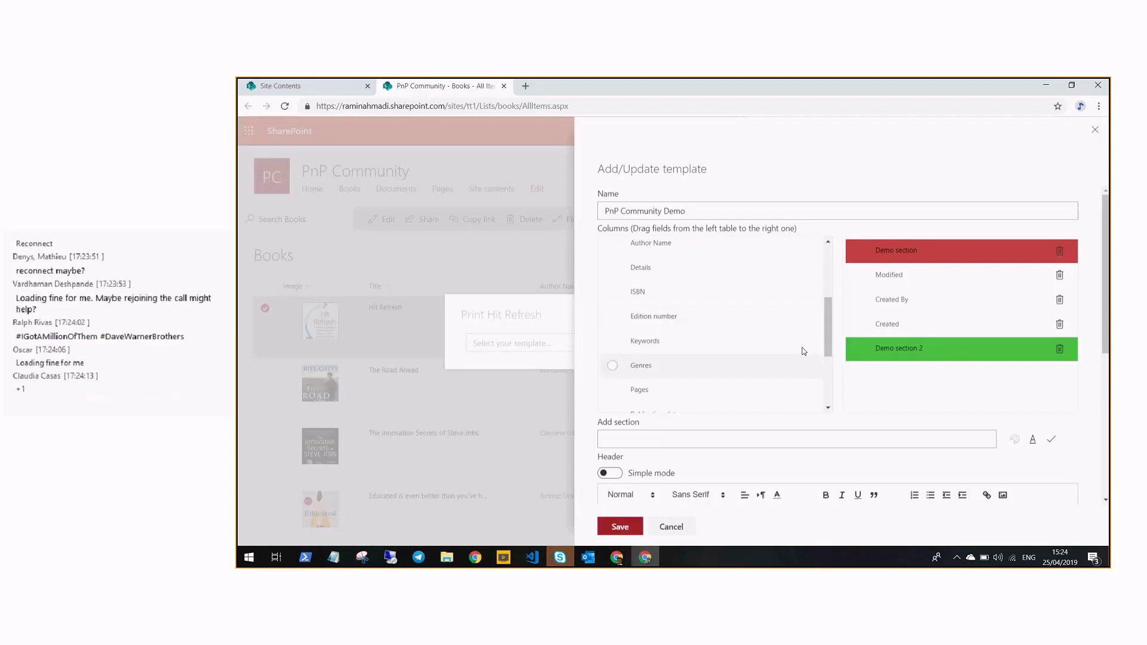
Add the Keywords and Genres columns to the template after Modified
left_click_drag(783, 313, 775, 390)
scroll(775, 390, "down", 1)
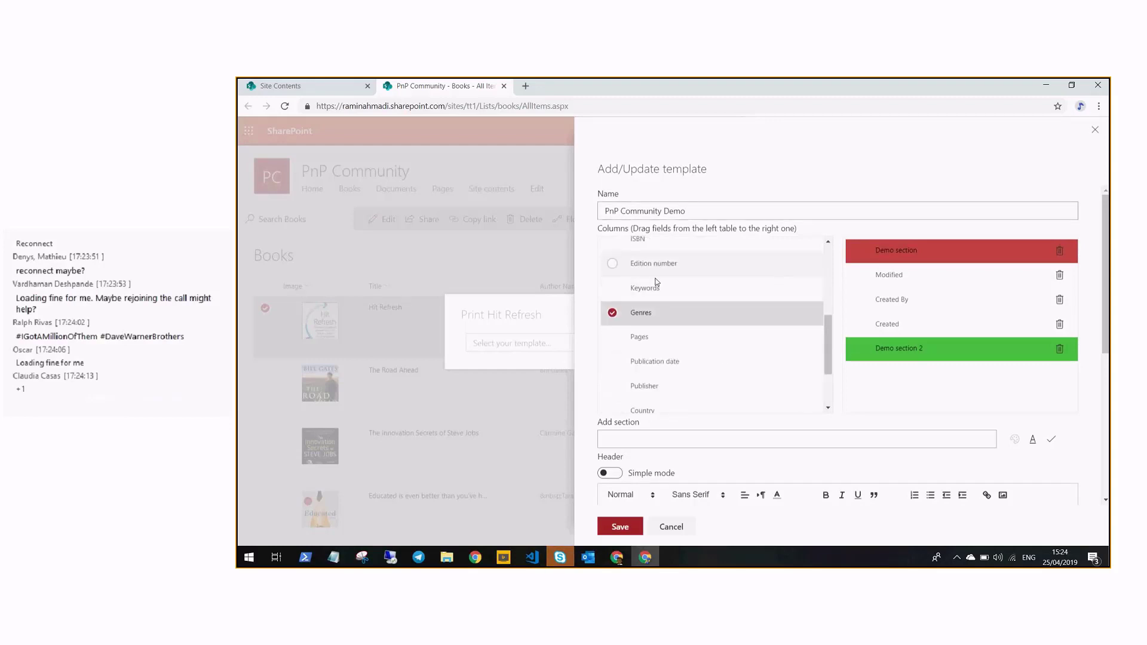
left_click(615, 269)
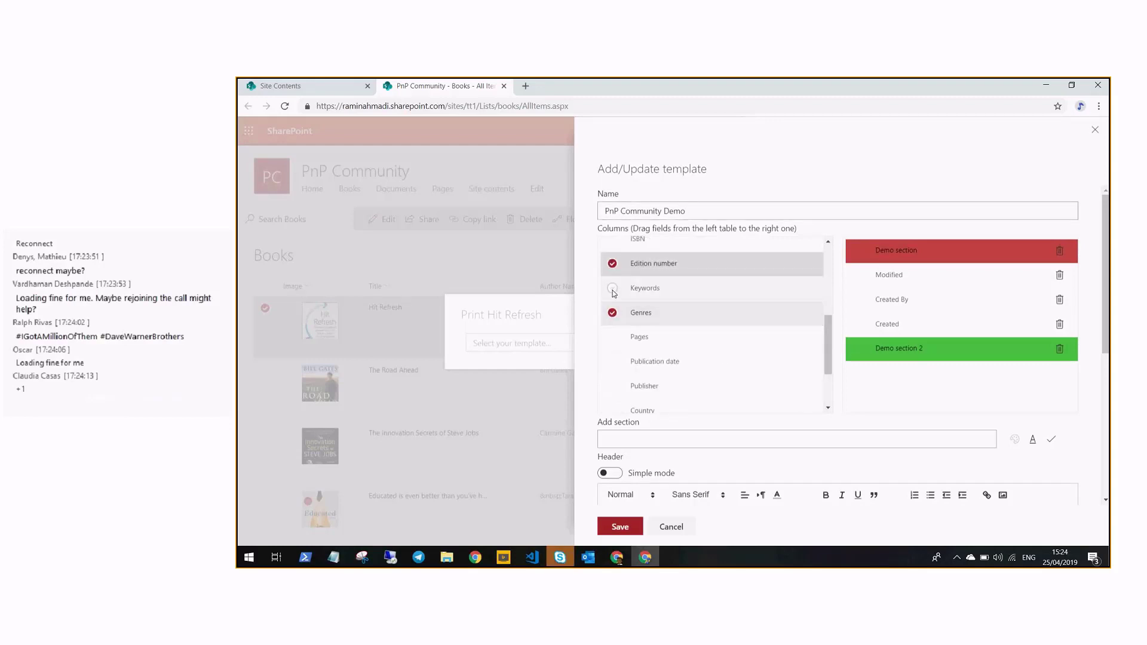
left_click(613, 293)
left_click(624, 322)
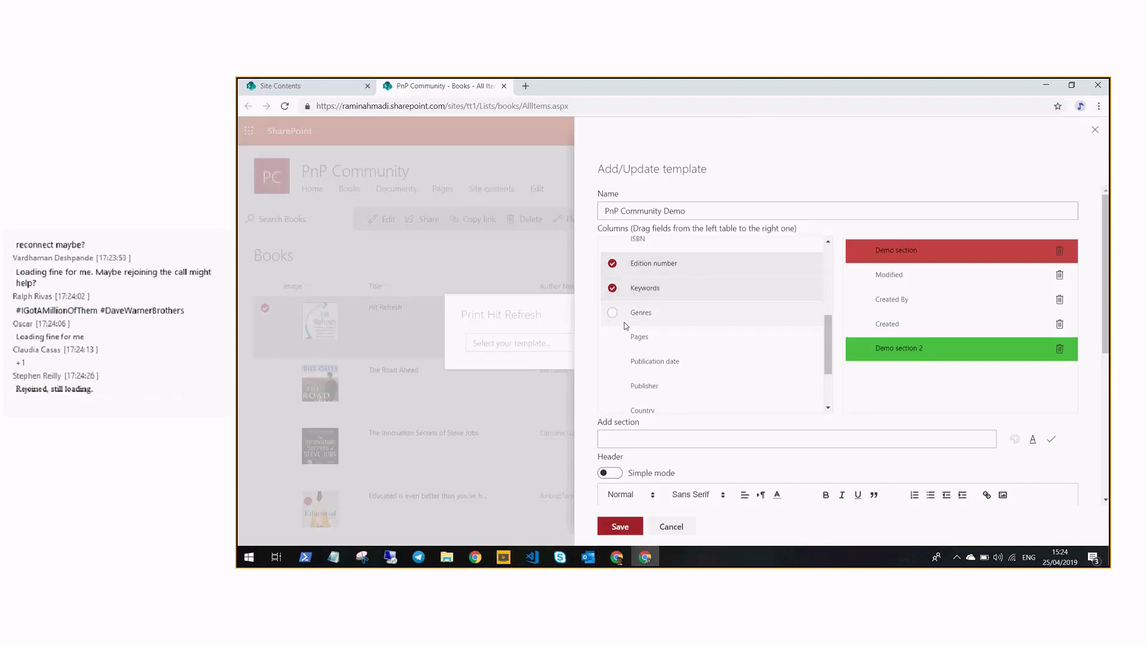
left_click(624, 322)
left_click_drag(620, 326, 851, 310)
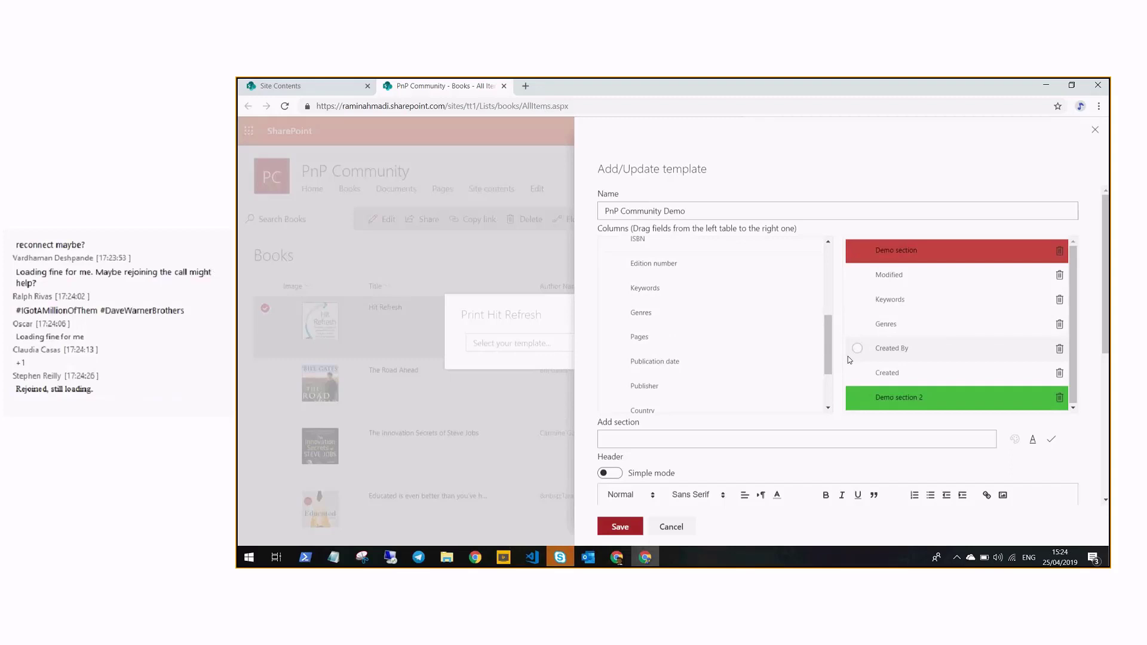
Place Pages, Publication date, Publisher and Country under Demo section 2
left_click(686, 289)
left_click(657, 313)
left_click_drag(650, 335, 647, 340)
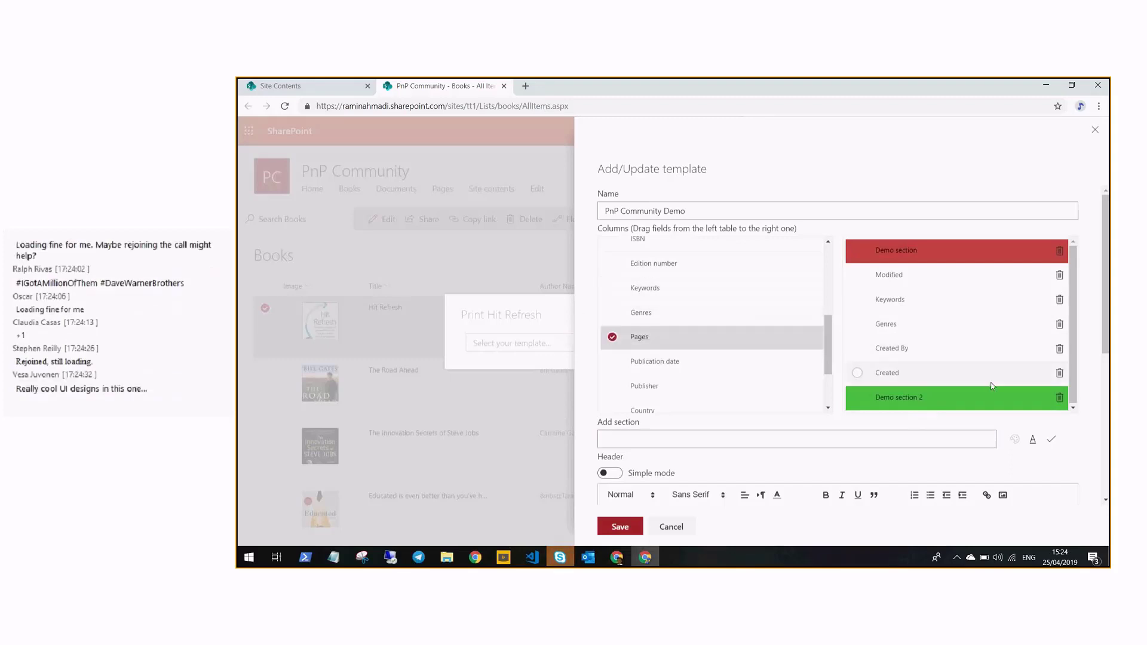
left_click(1075, 401)
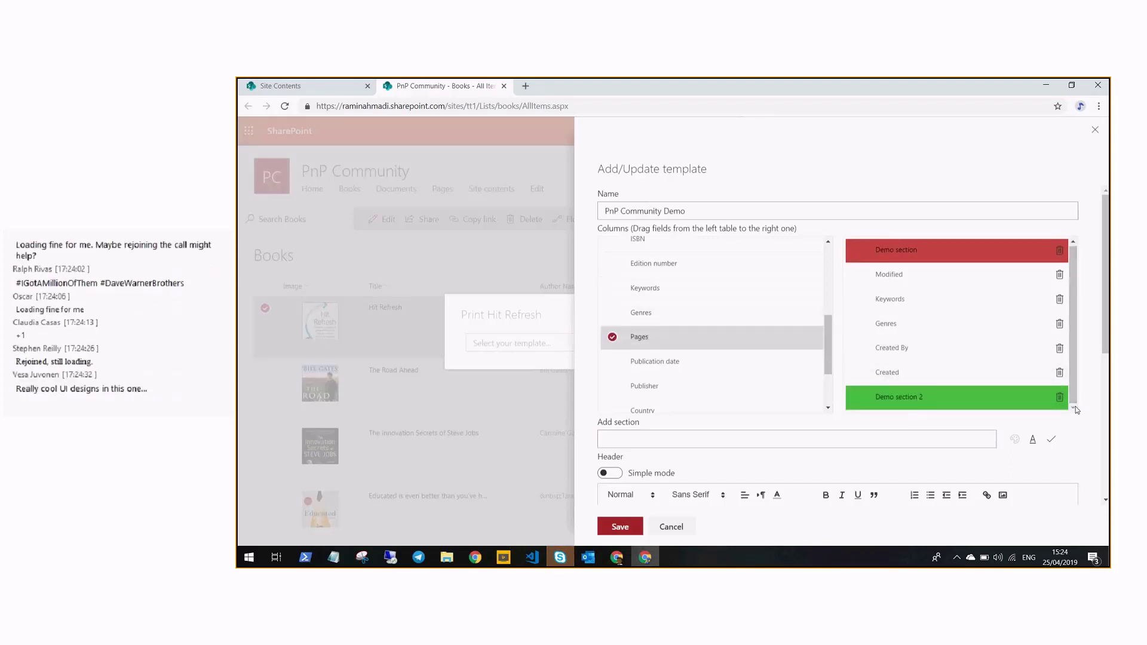
left_click(615, 364)
left_click_drag(615, 367, 851, 397)
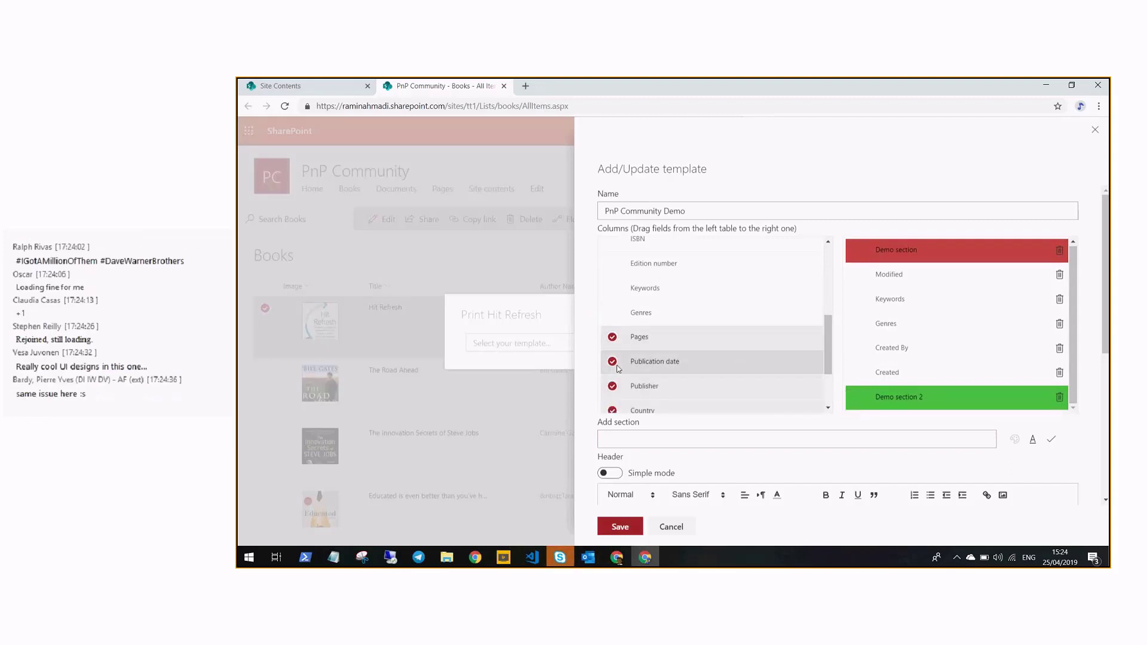
left_click_drag(622, 364, 824, 411)
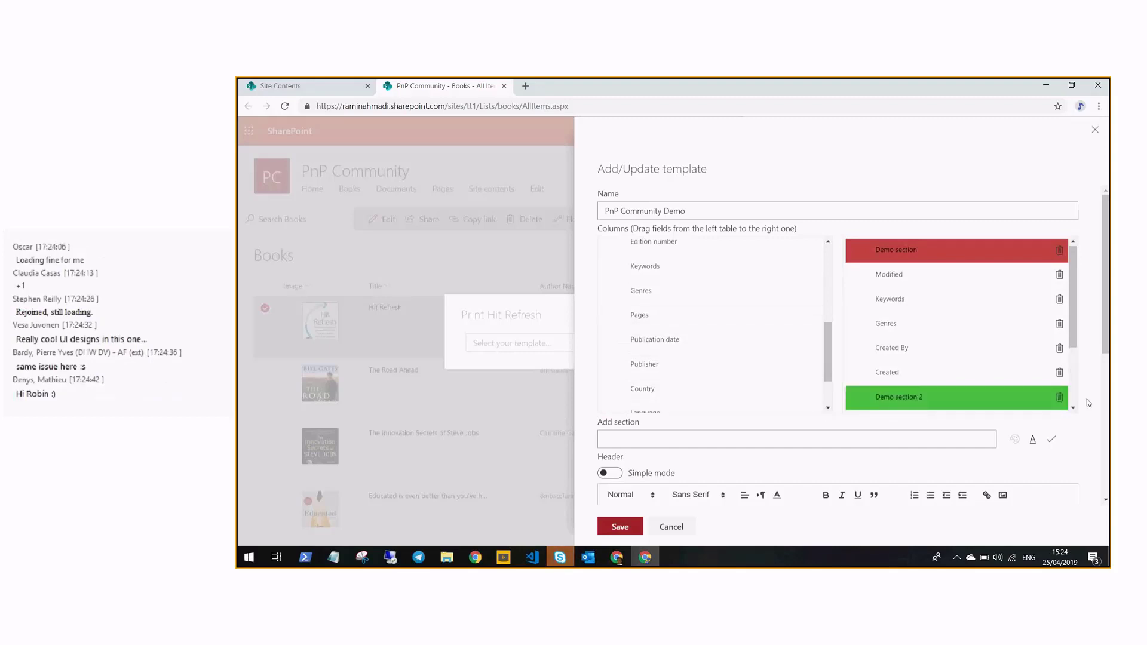
scroll(1077, 395, "down", 3)
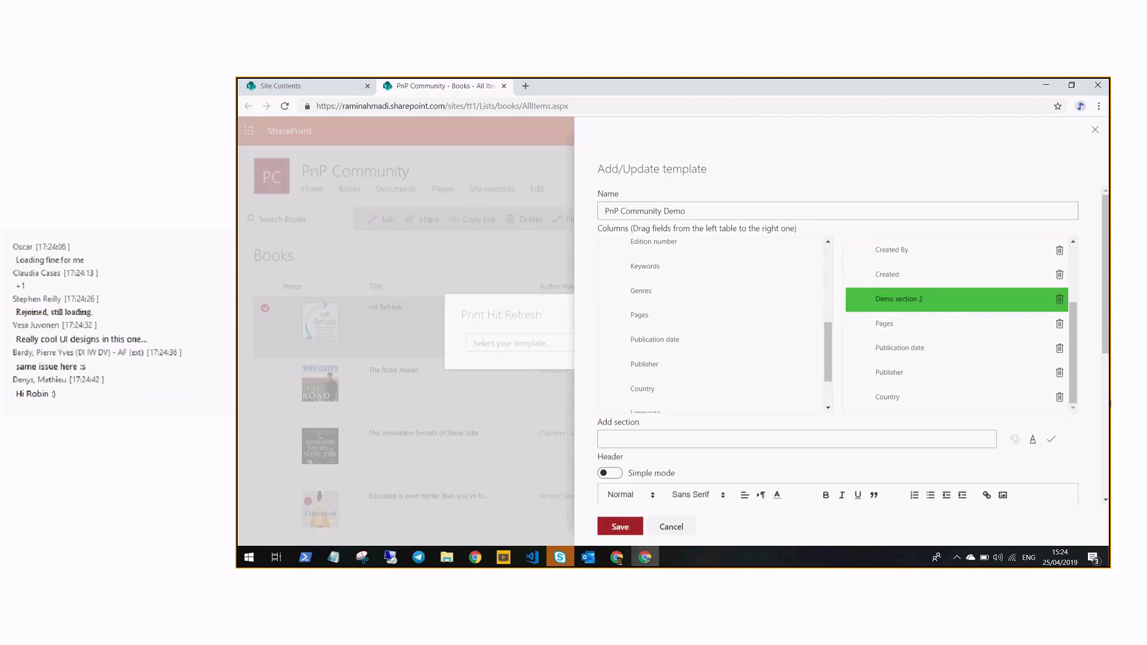
left_click_drag(1107, 318, 1103, 451)
scroll(986, 356, "down", 1)
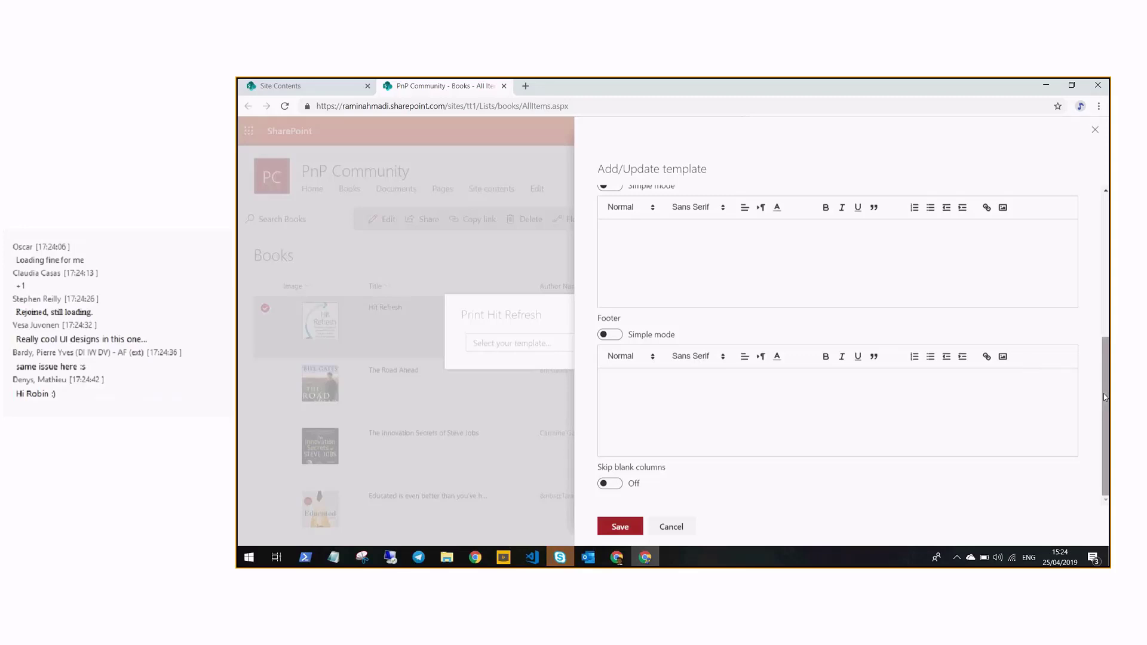
scroll(1102, 396, "up", 1)
Write the header 'PnP Community Call' and format it as Heading 1
left_click(683, 286)
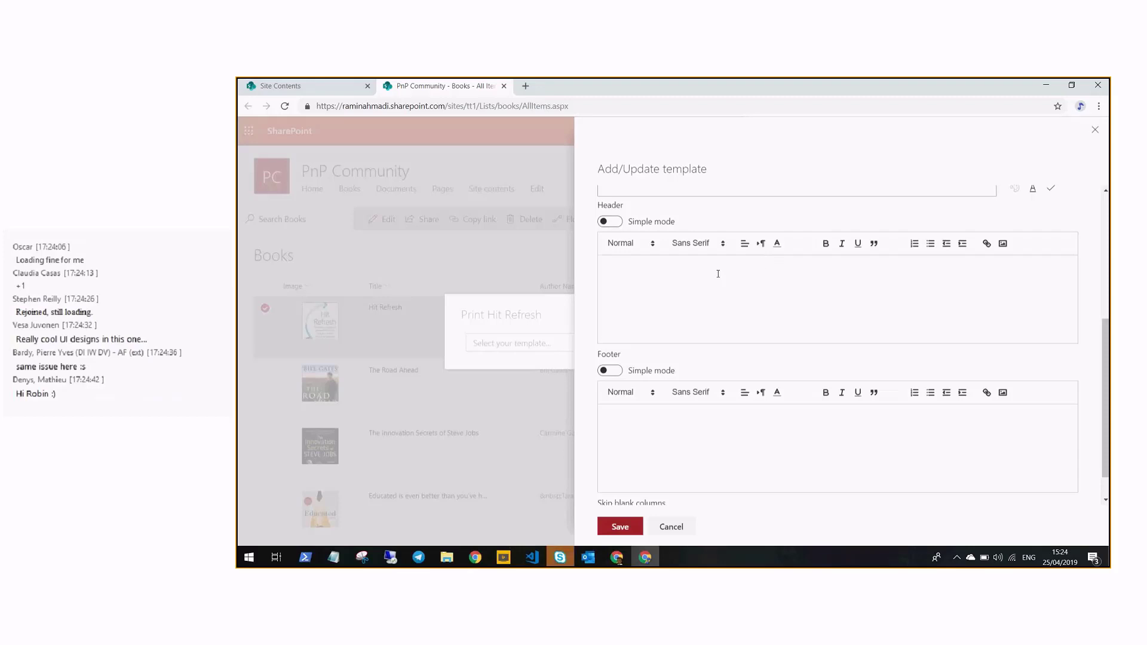
type("PnP Community Call")
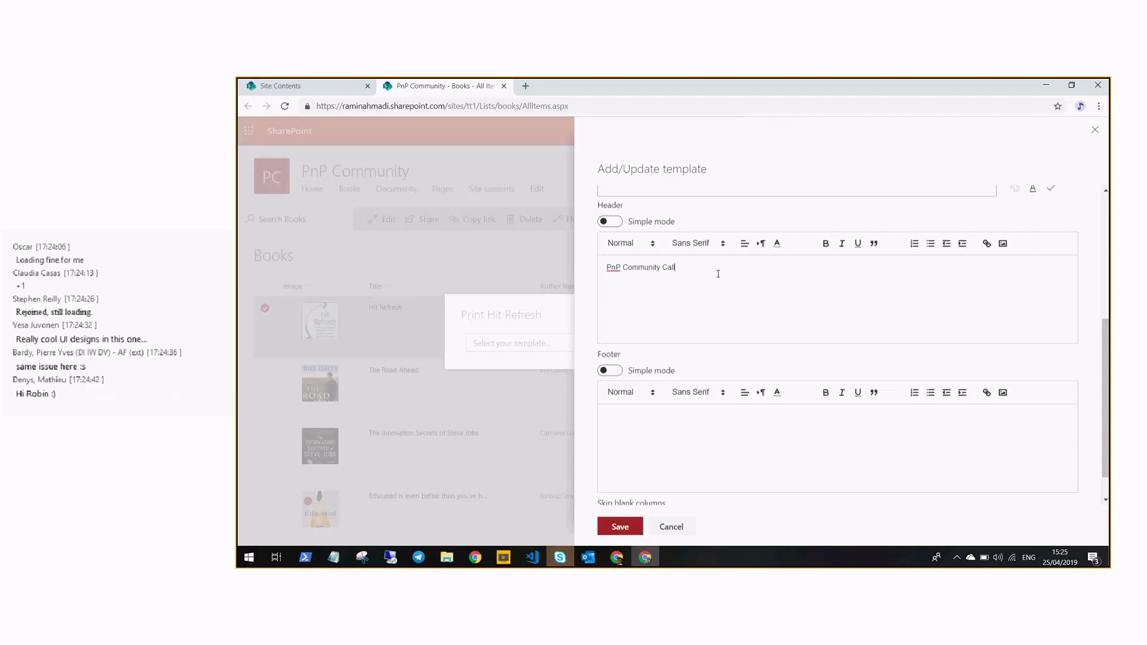
left_click(616, 247)
left_click(620, 266)
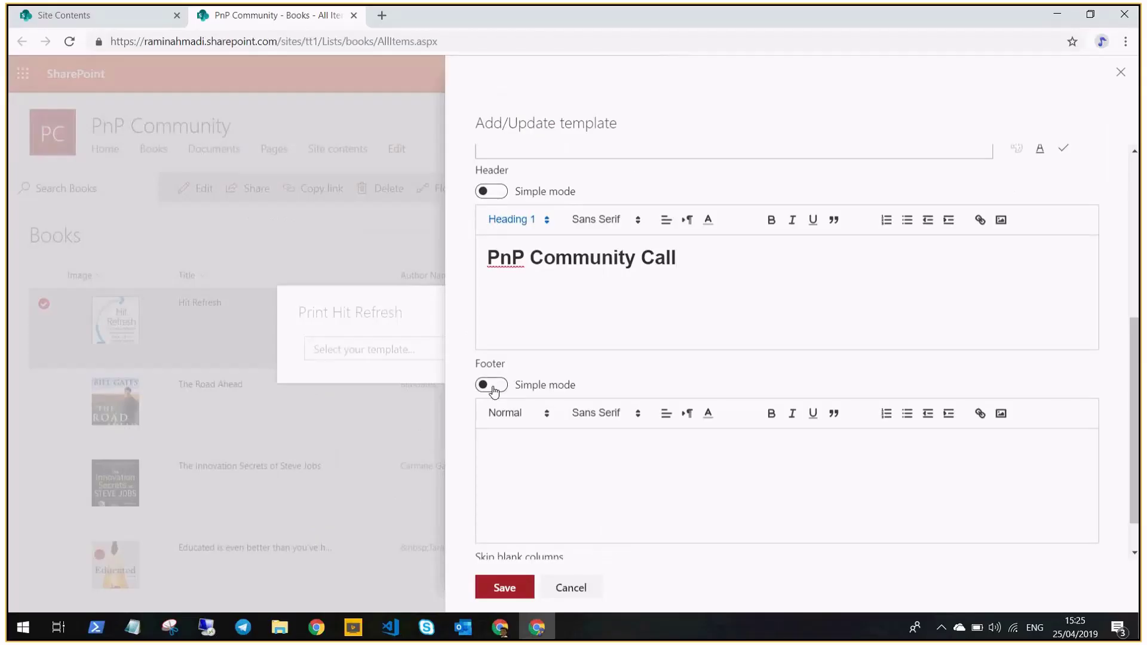
Set the footer in Advanced mode to '<B>PnP Demo footer</b>' and switch Skip blank columns on
left_click(493, 387)
left_click(545, 461)
type("<B")
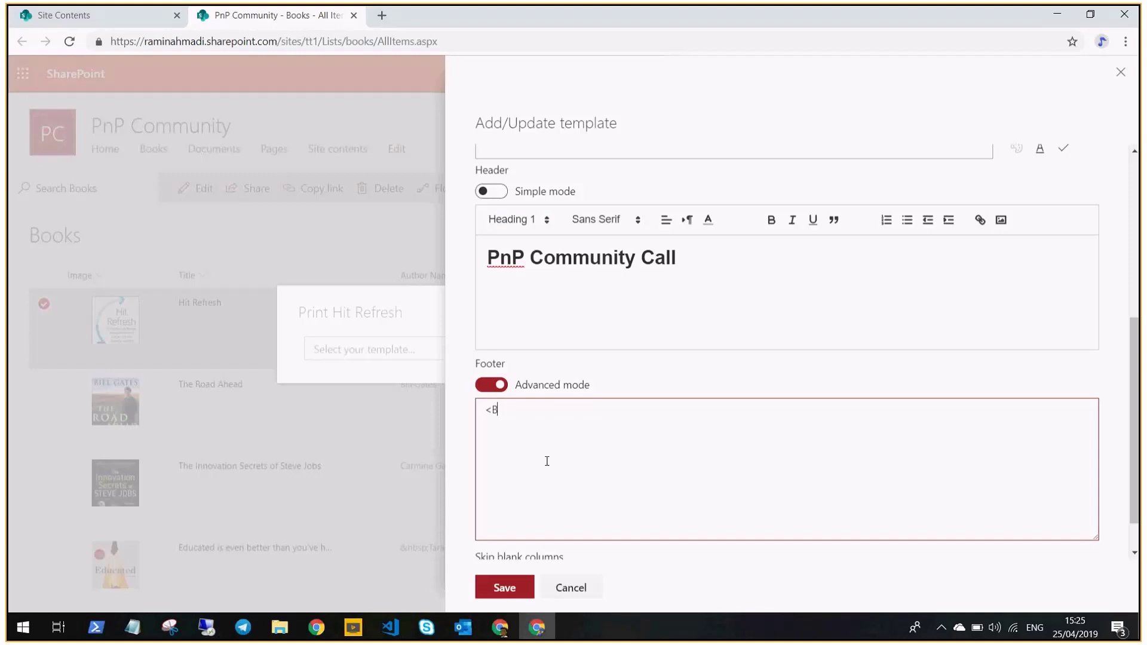
type(">")
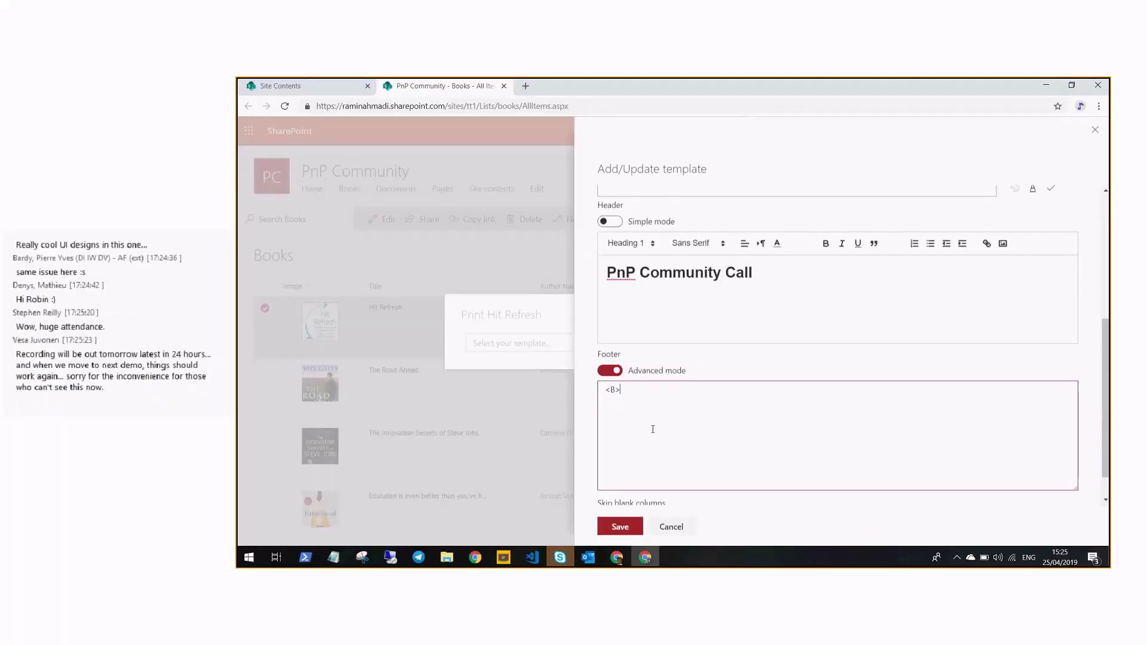
type("Pn")
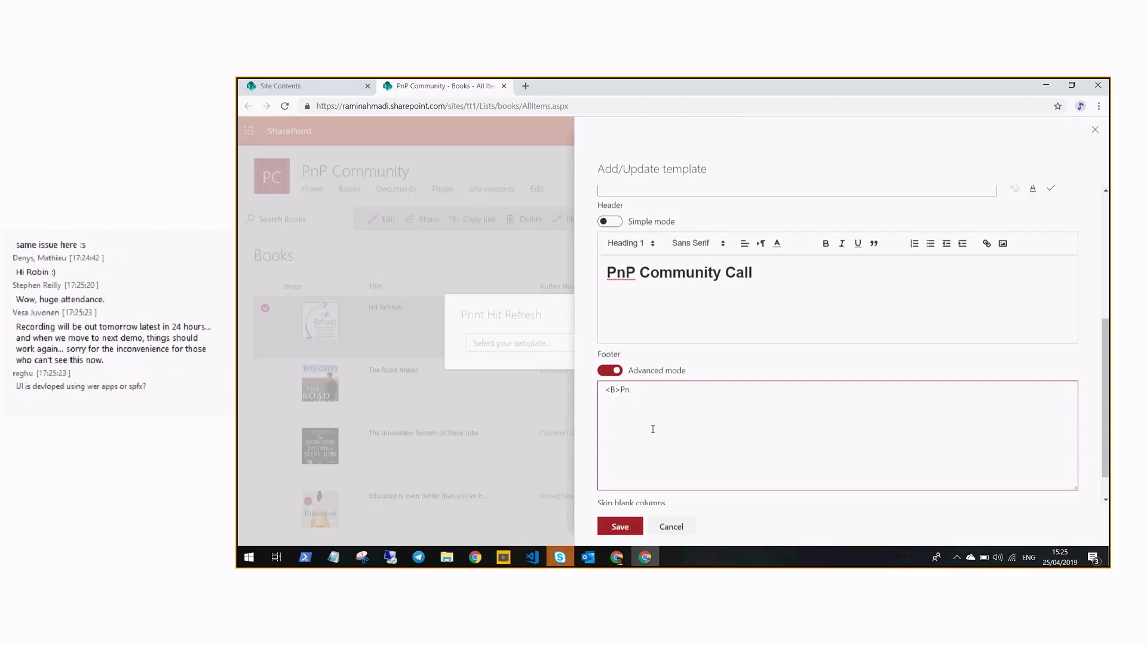
type("P Demo footer</b>")
scroll(1101, 416, "down", 1)
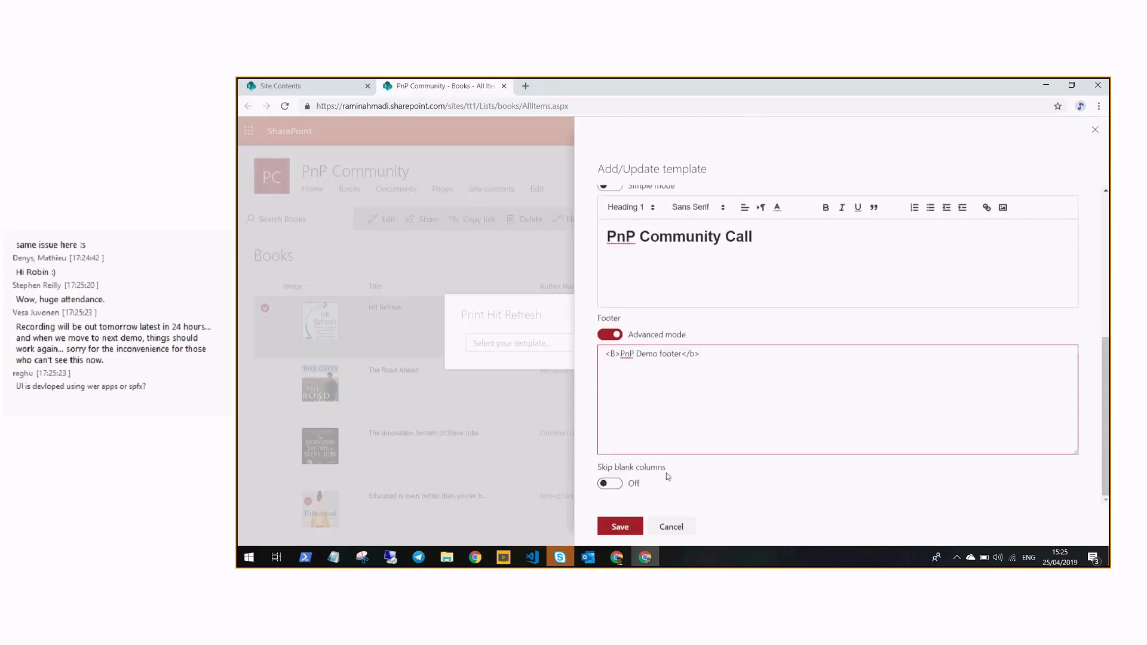
left_click(612, 483)
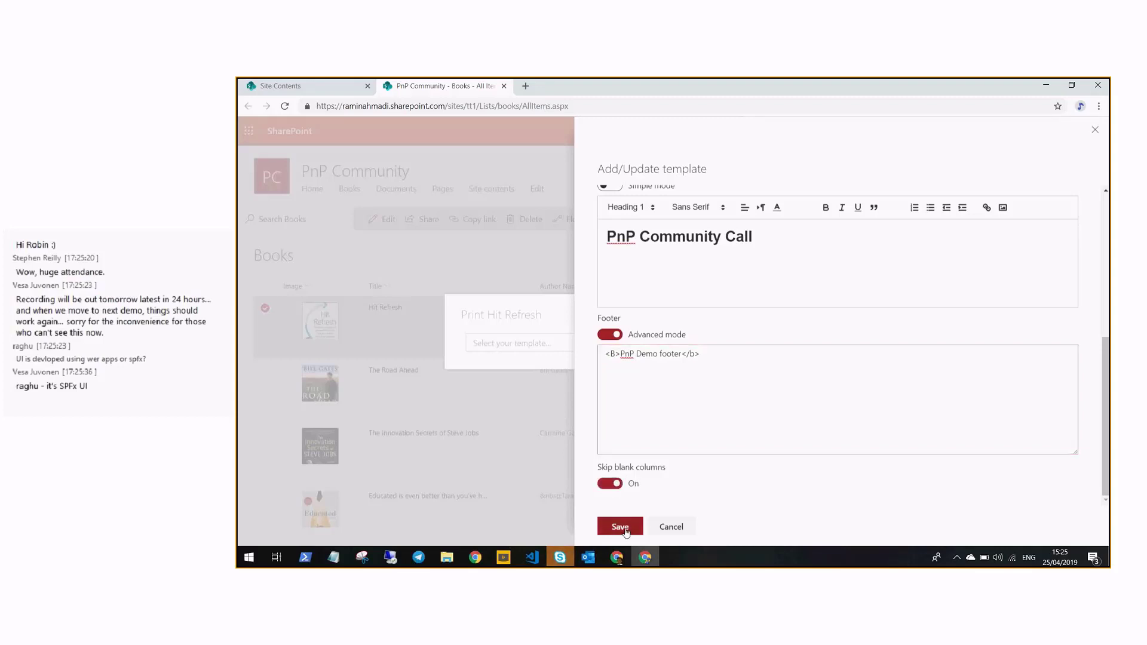
Save the template, then print-preview Hit Refresh with the PnP Community Demo template
left_click(620, 527)
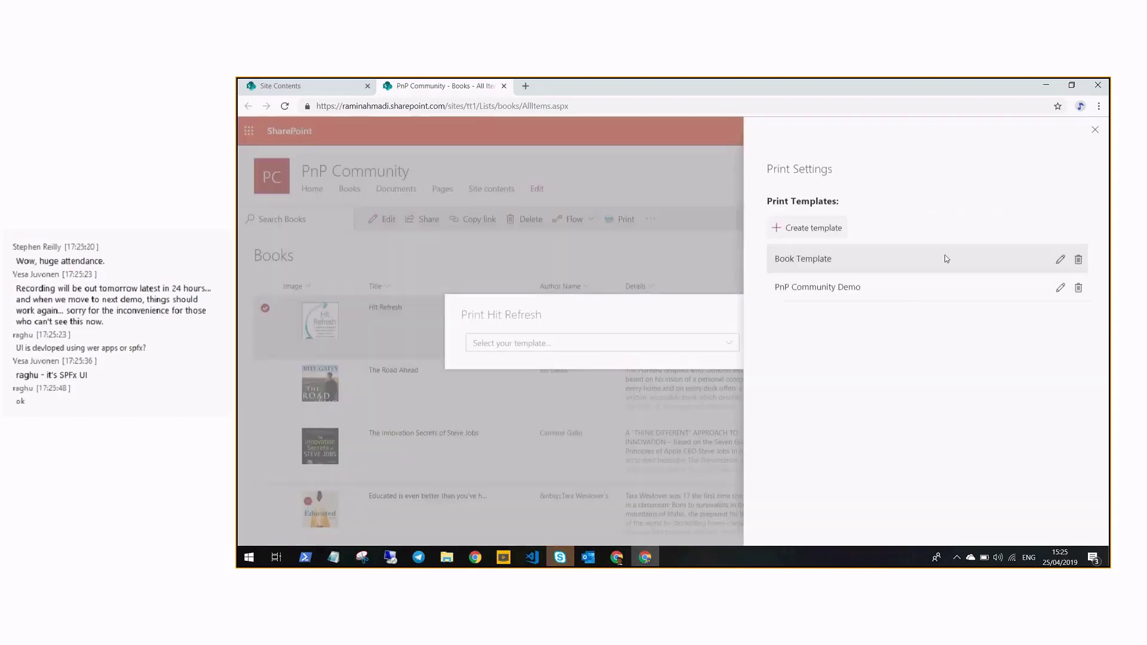
left_click(1094, 132)
left_click(596, 347)
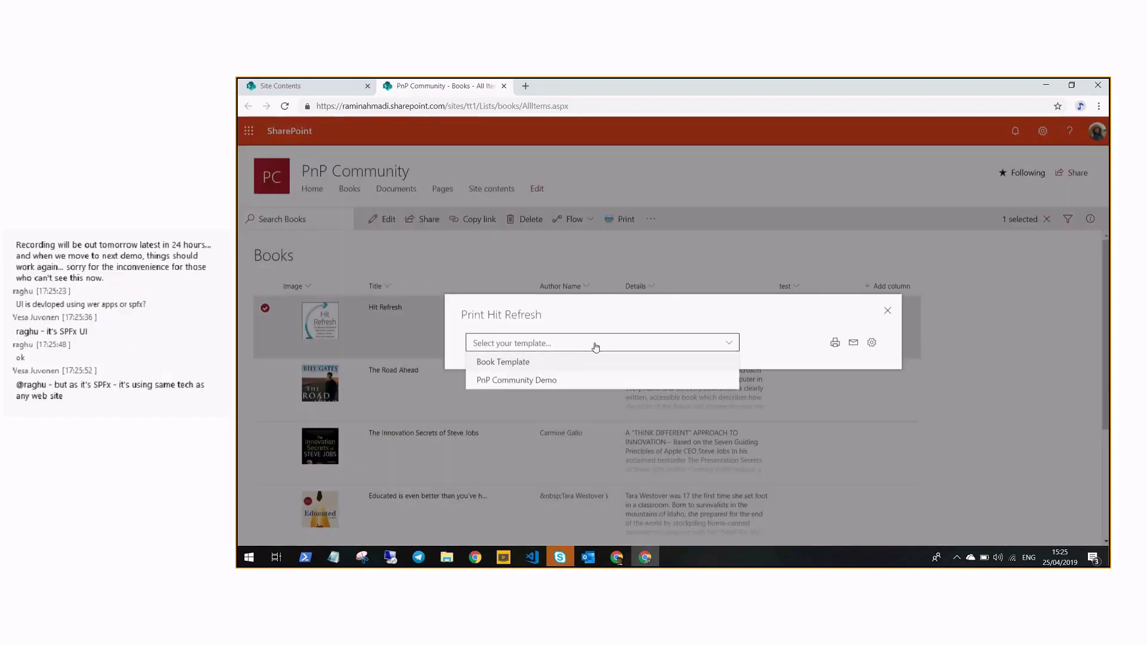
left_click(549, 364)
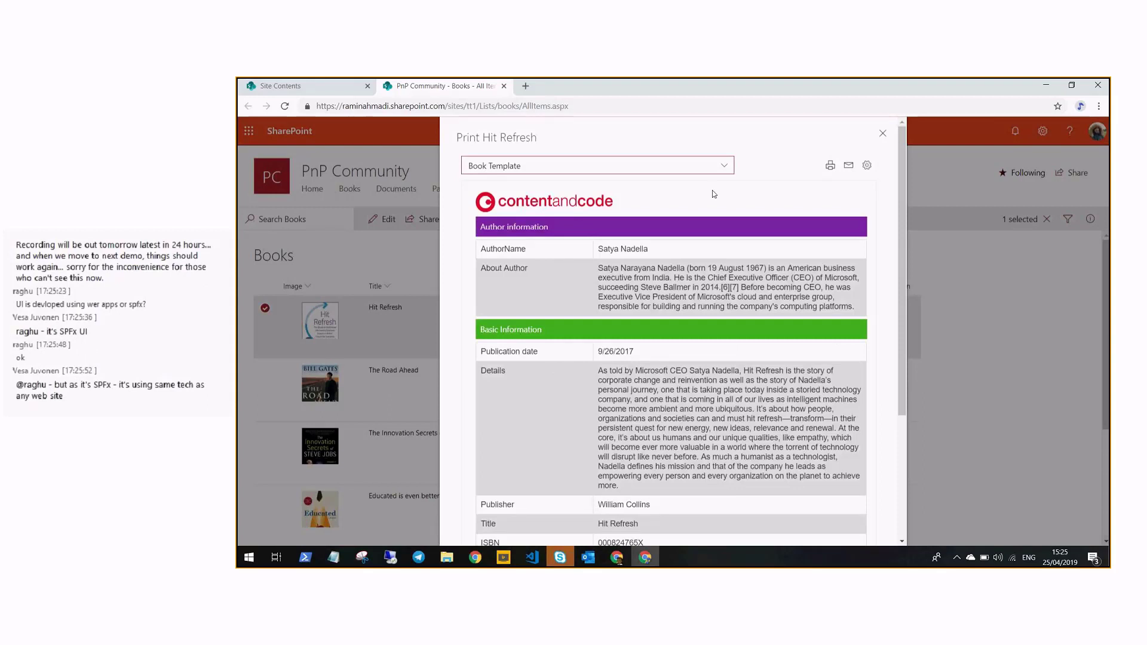
left_click(619, 170)
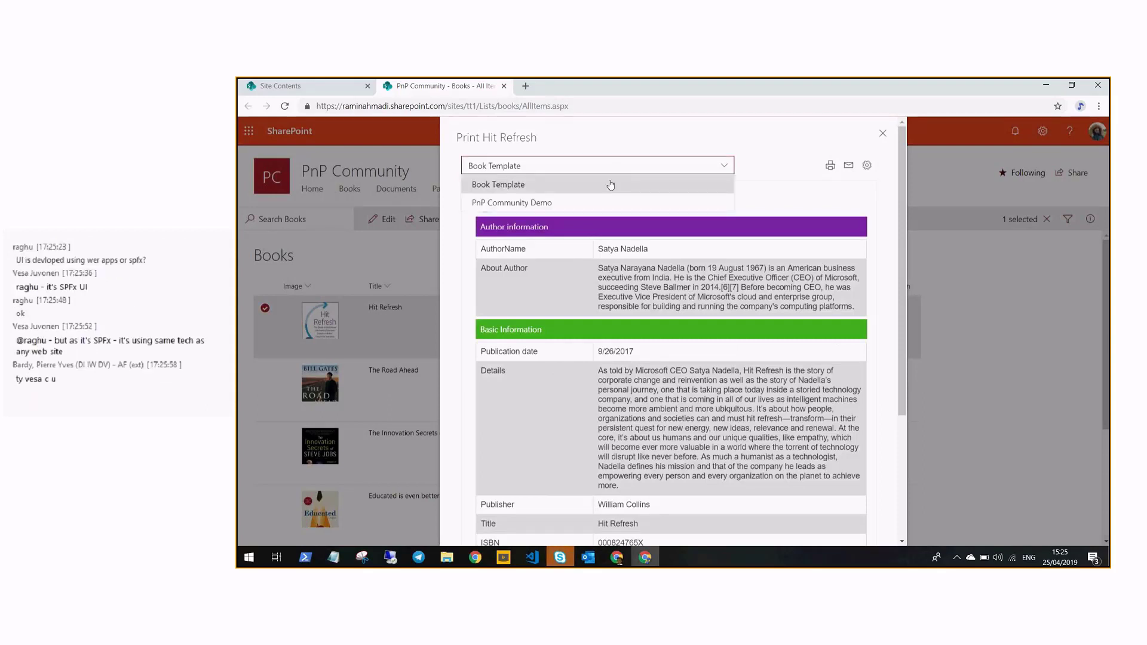
left_click(589, 205)
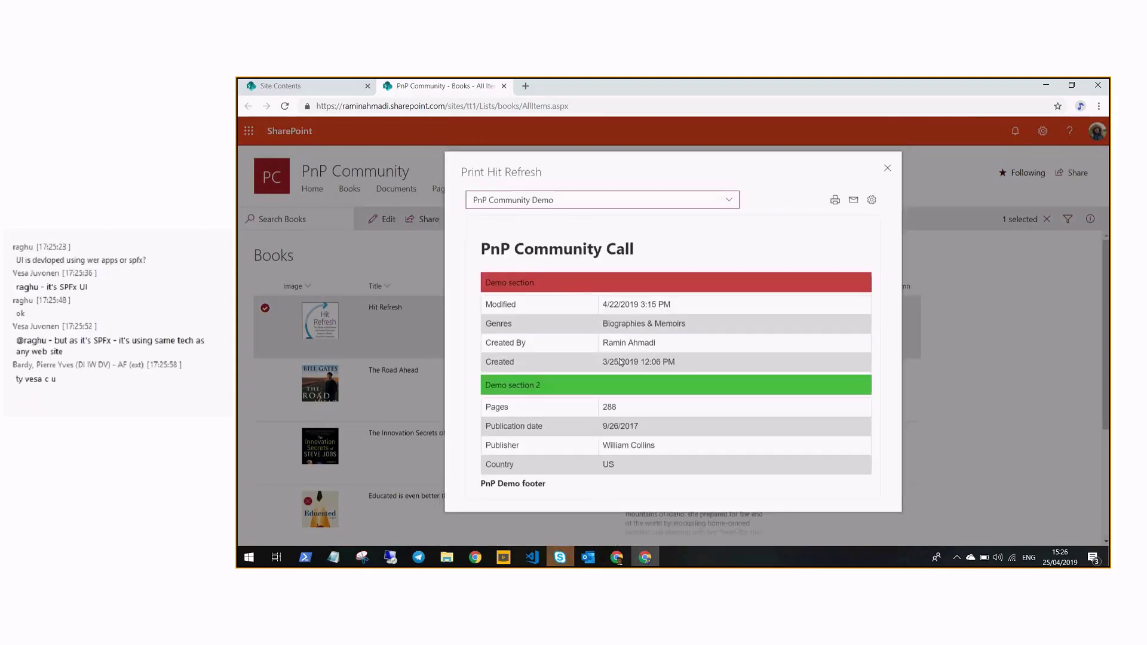
left_click(835, 200)
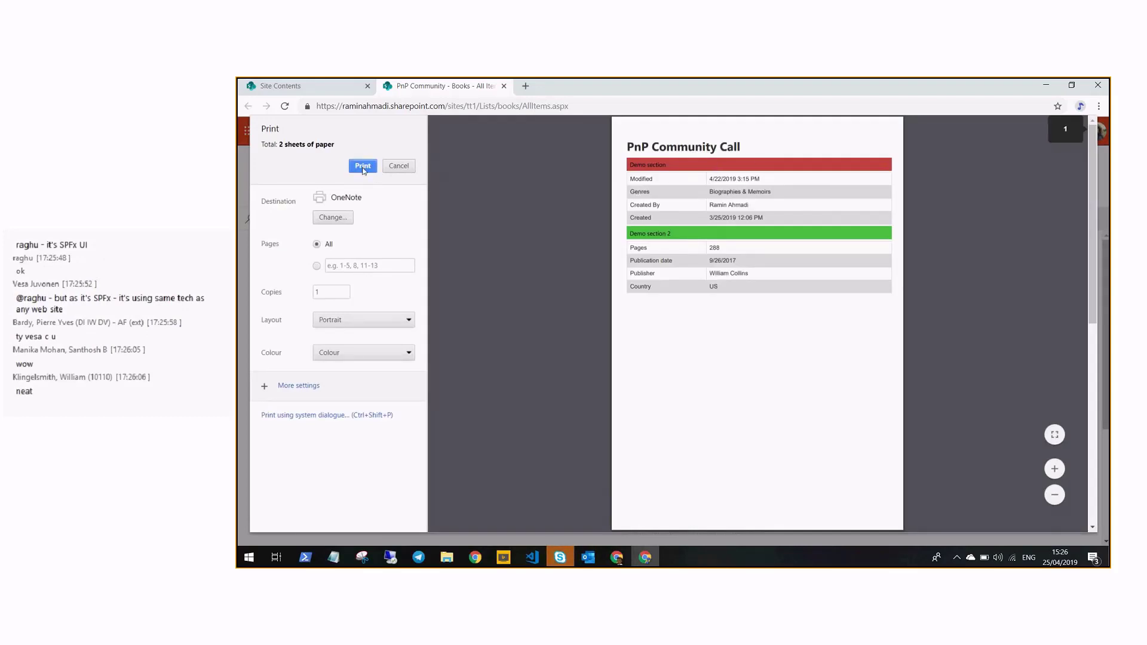
Cancel the preview, print-preview Hit Refresh with Book Template, then cancel again
left_click(398, 166)
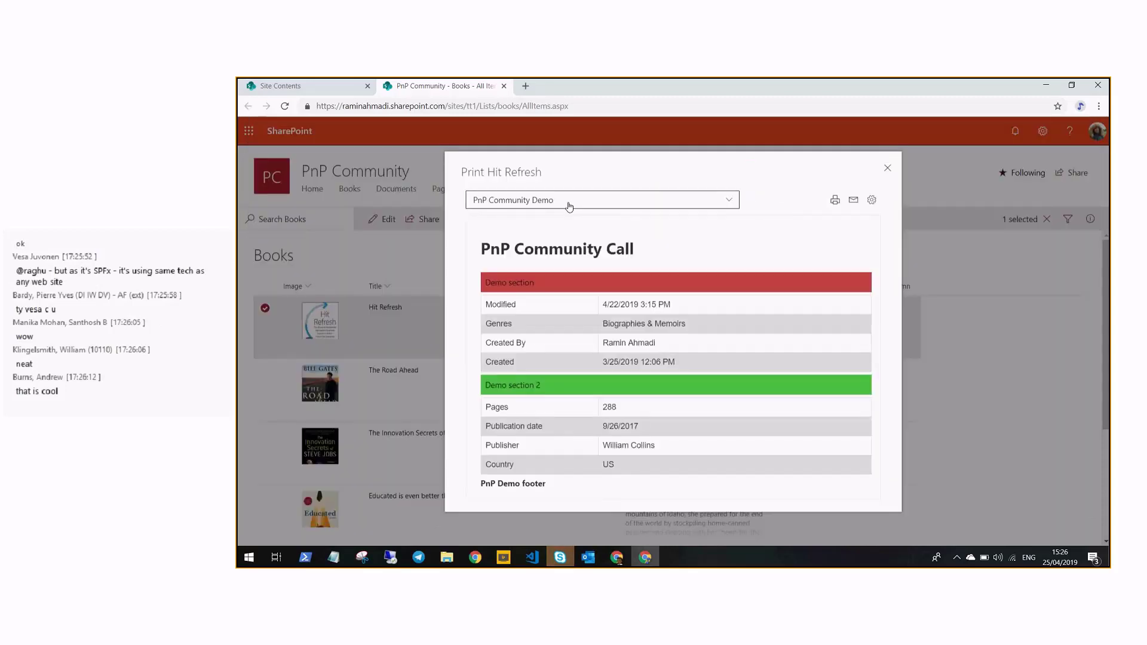
left_click(569, 203)
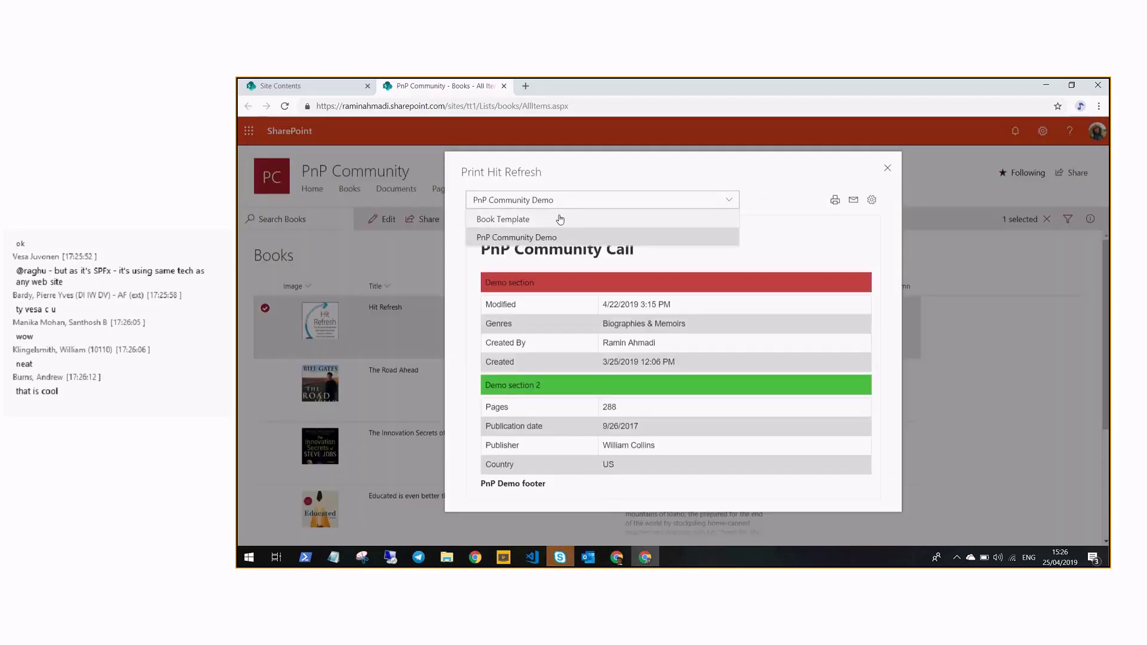
left_click(561, 218)
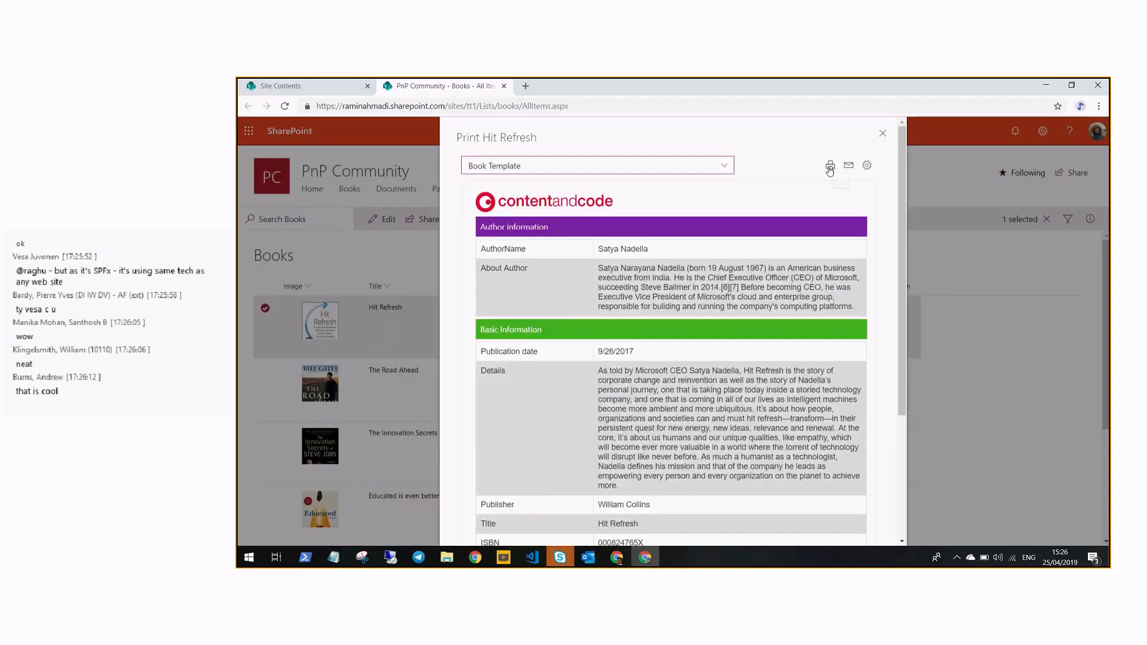
left_click(830, 167)
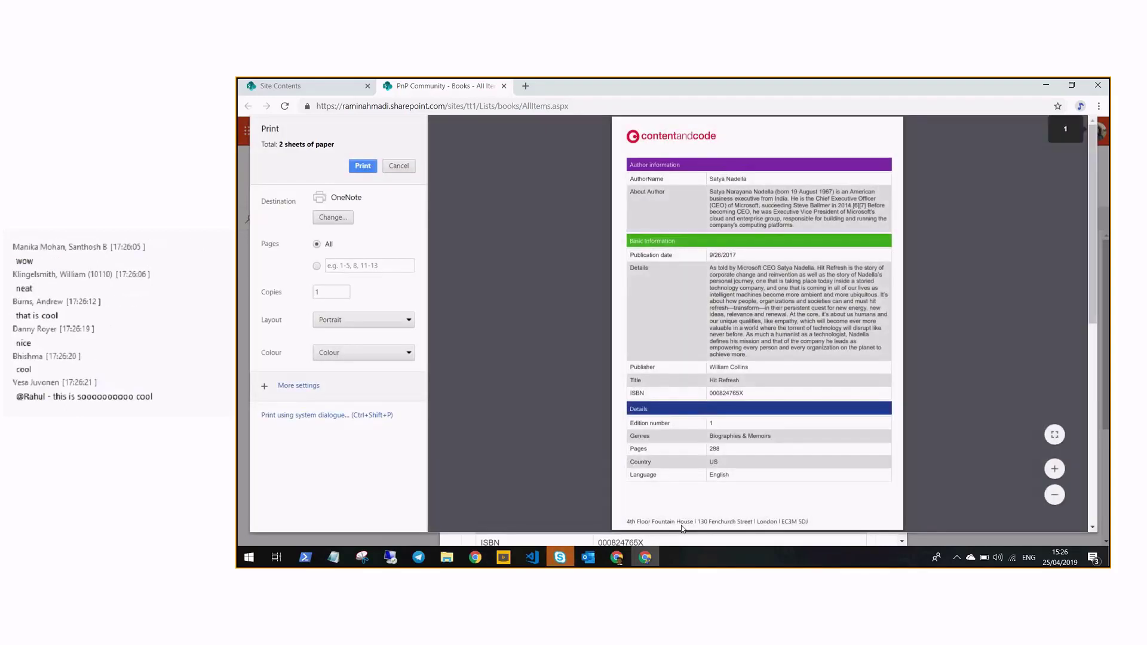
left_click(398, 166)
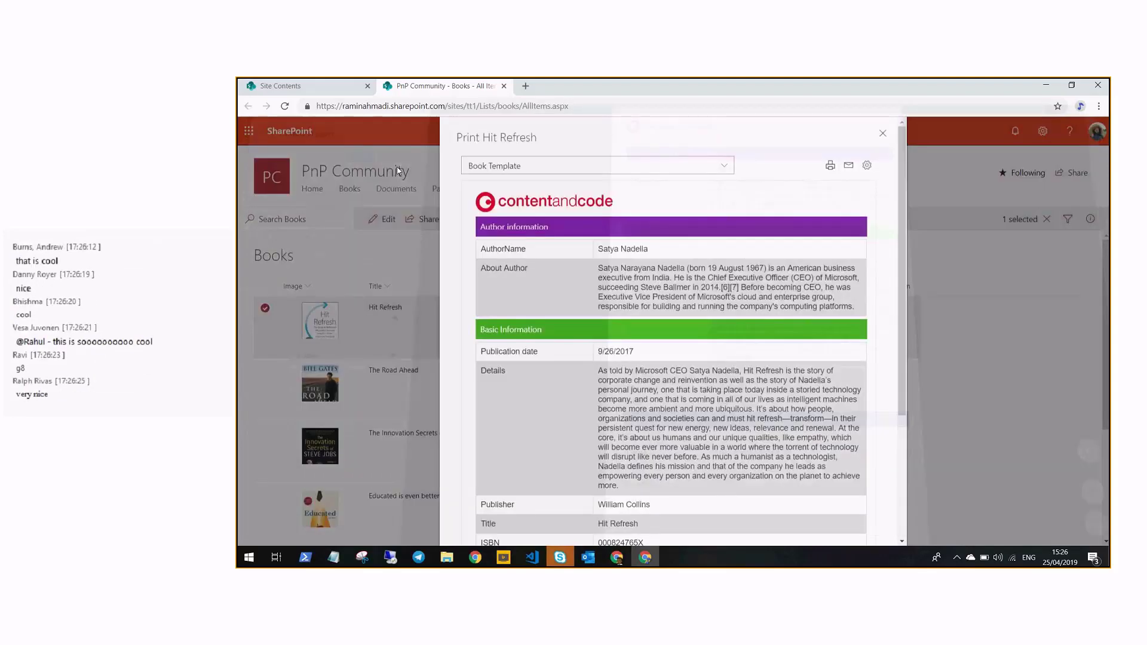
Delete the PnP Community Demo template from Print Settings
left_click(866, 166)
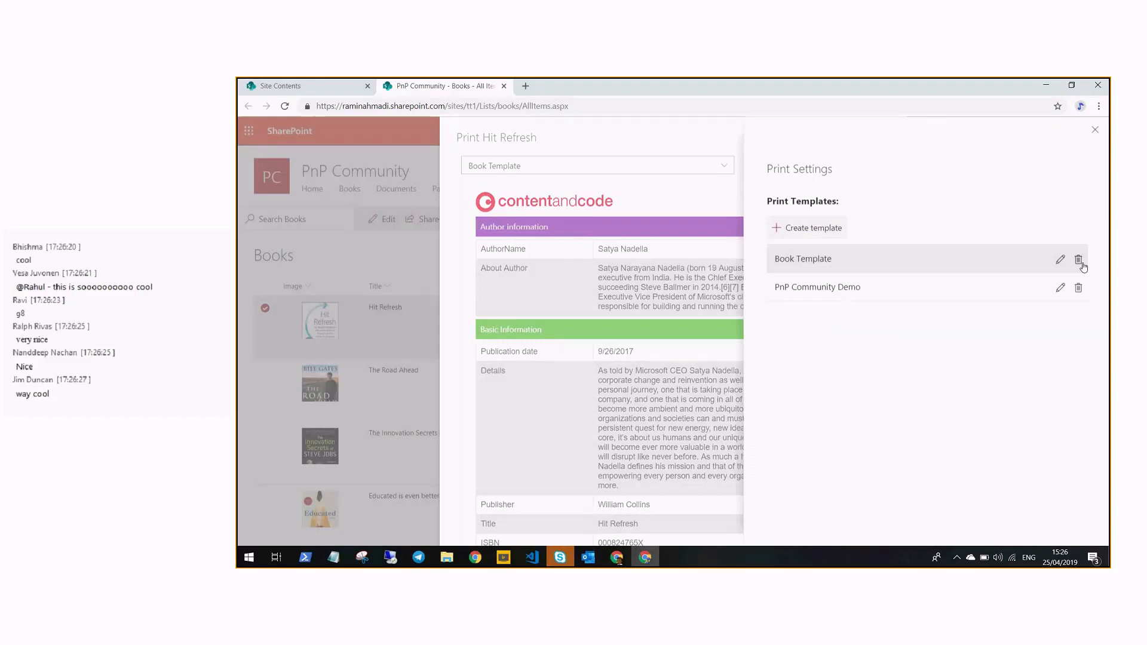
left_click(1079, 288)
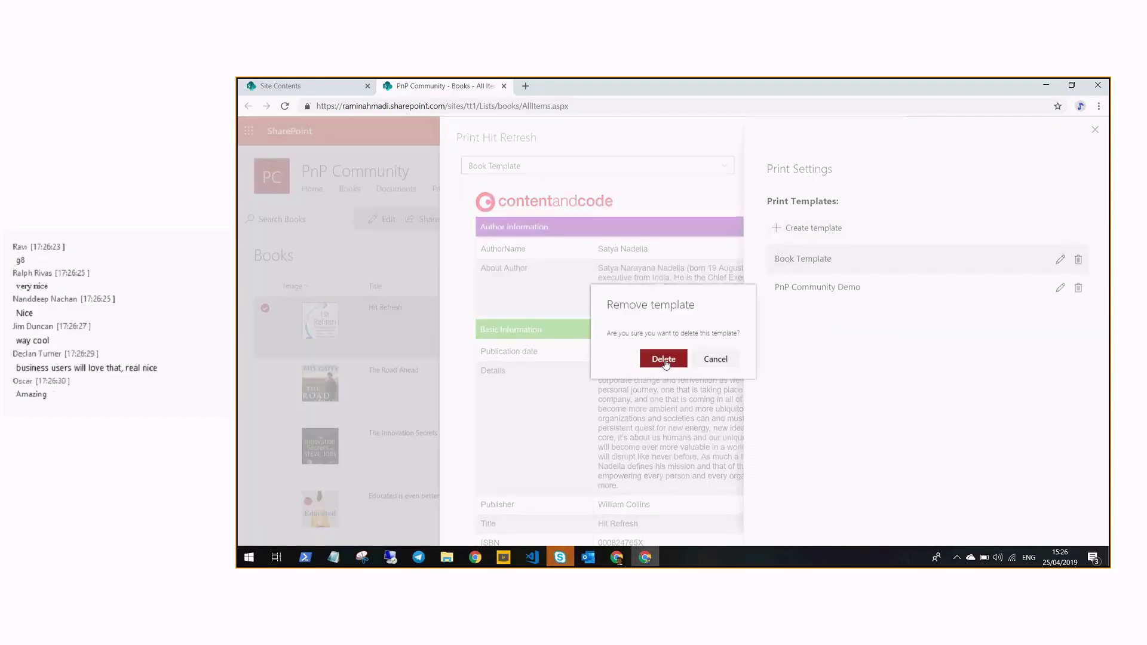
left_click(664, 359)
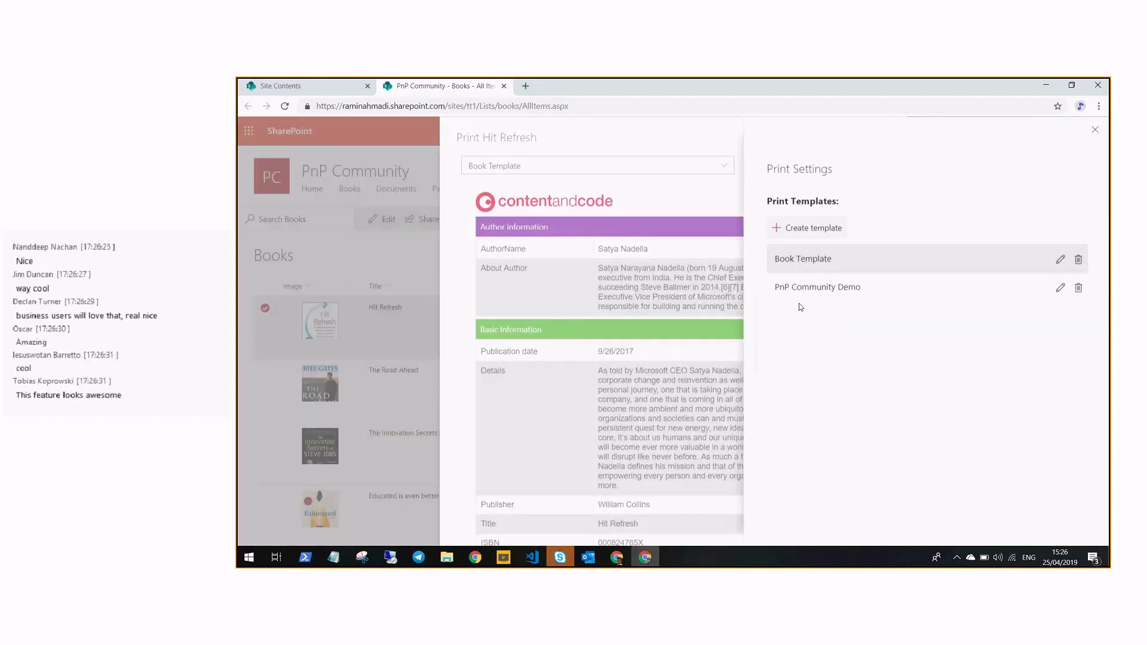
Inspect Book Template's settings, cancel without saving, and close Print Settings
left_click(1059, 259)
scroll(1092, 324, "down", 3)
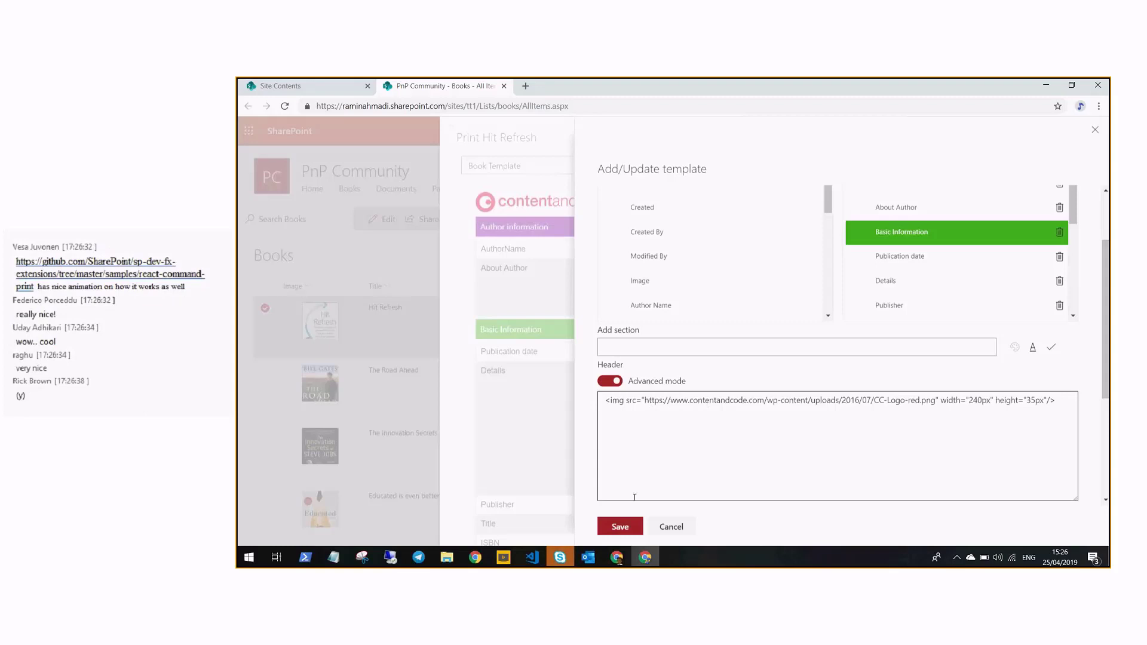
left_click(671, 527)
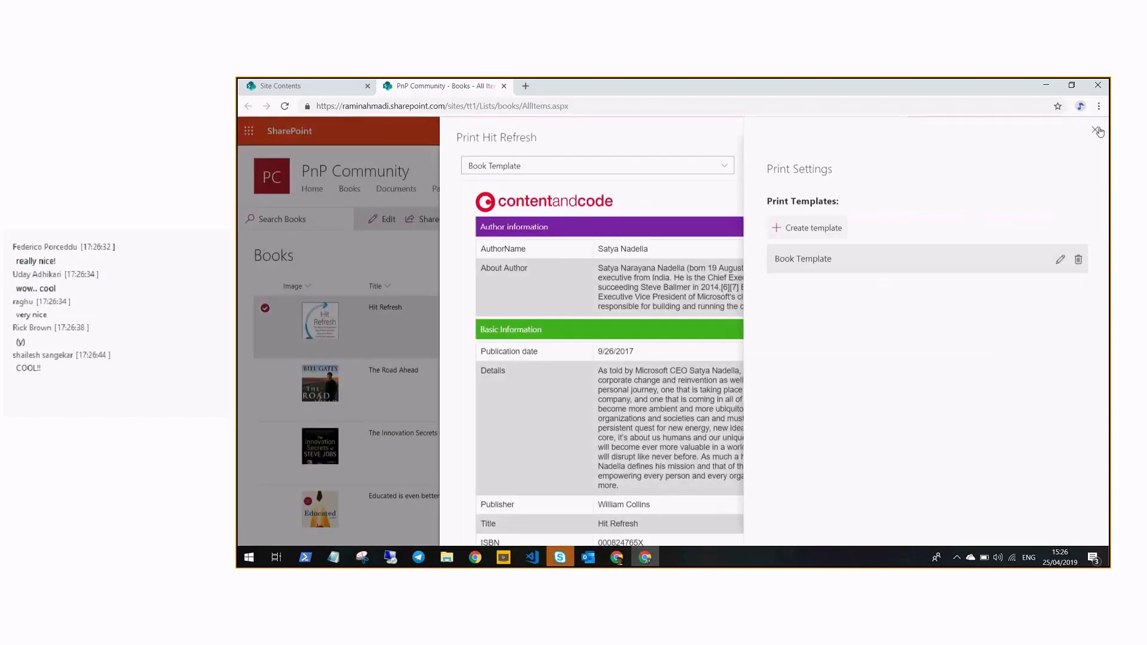
left_click(1097, 130)
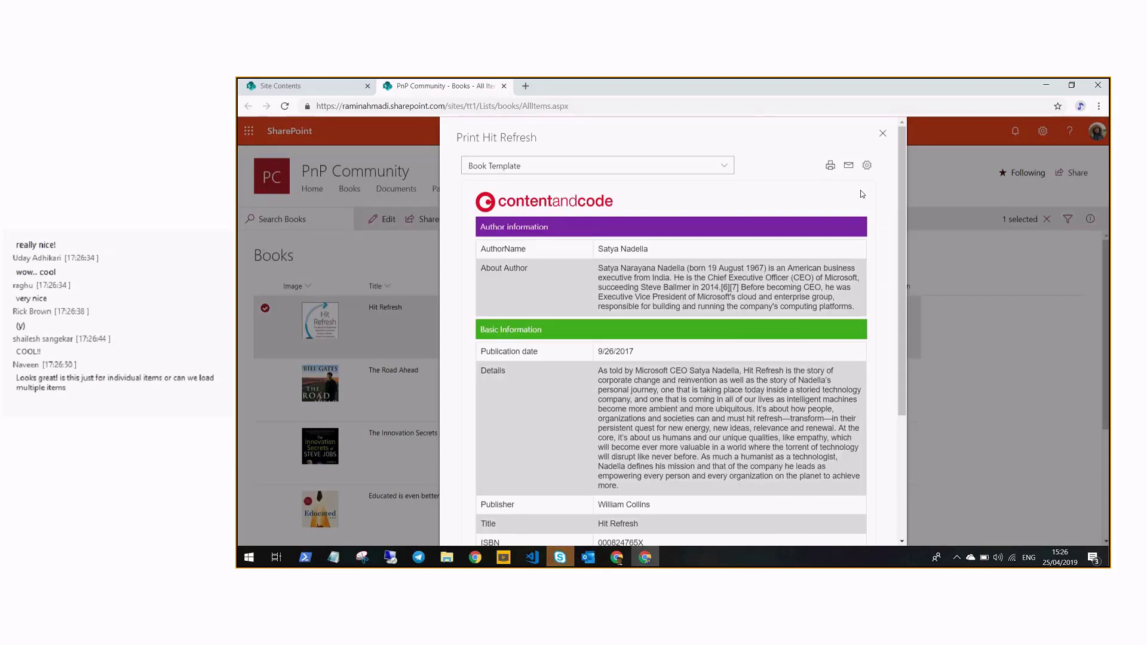
In VS Code, open settings-panel.tsx from the print extension's components folder
left_click(533, 557)
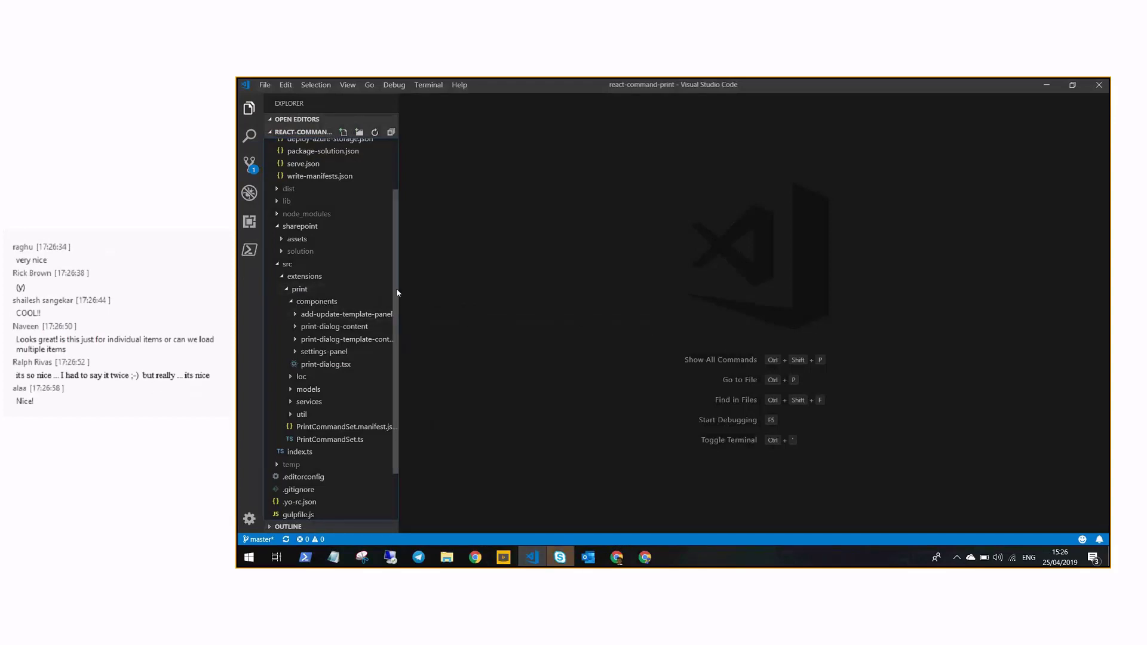
scroll(396, 288, "down", 1)
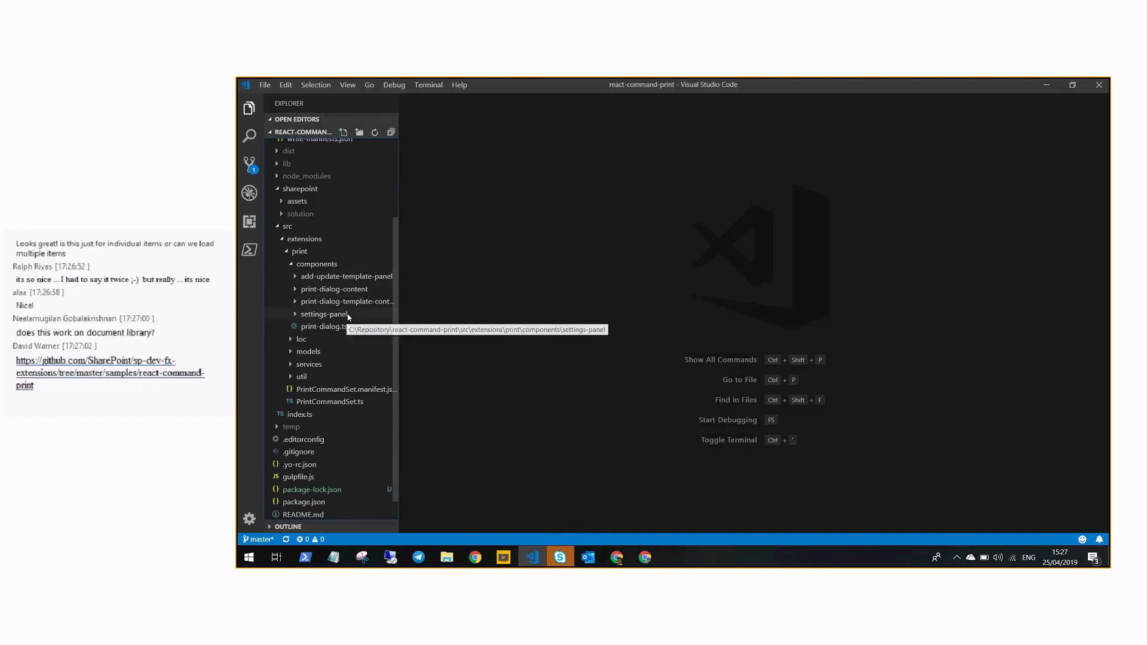
left_click(349, 315)
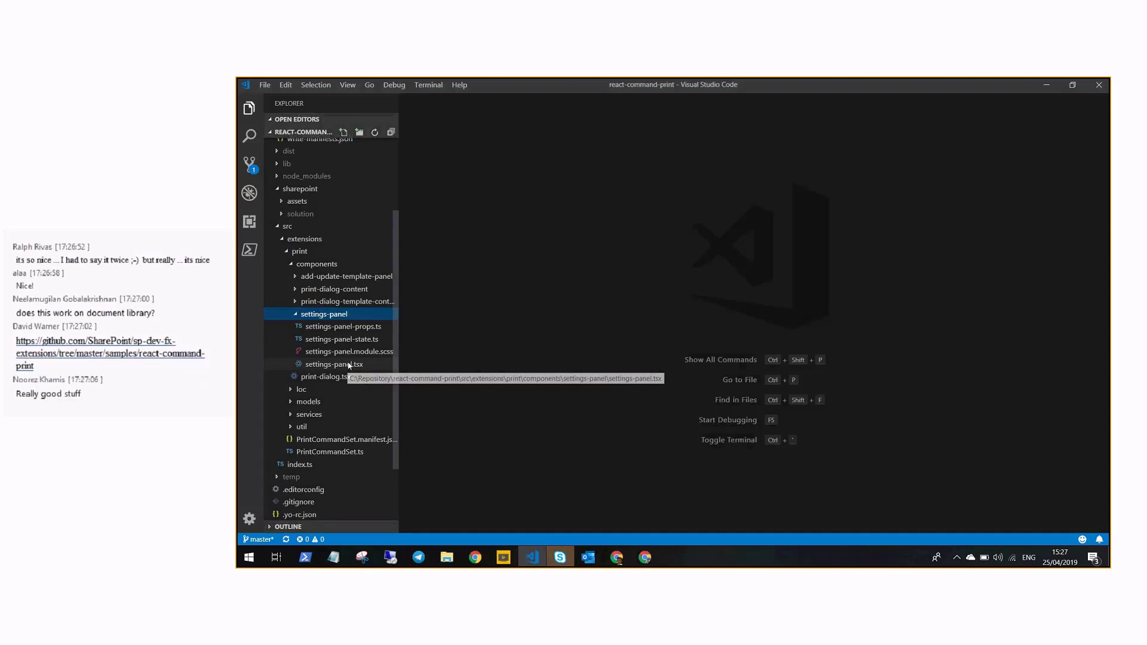
left_click(349, 365)
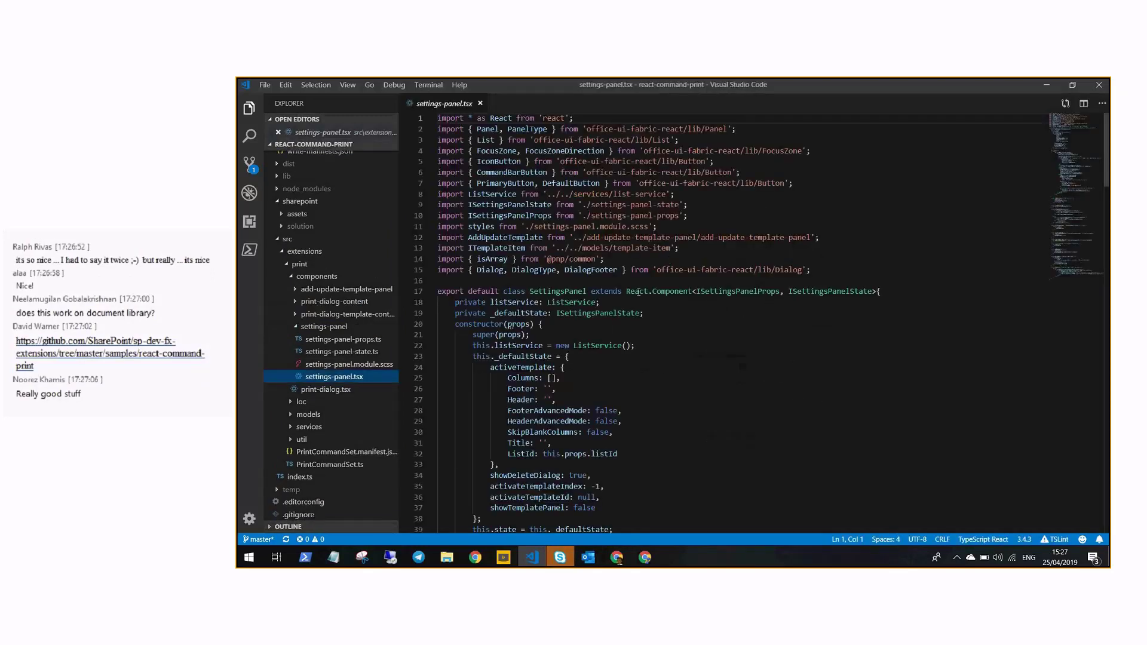
Widen the file tree and open add-update-template-panel.tsx from its component folder
left_click(358, 290)
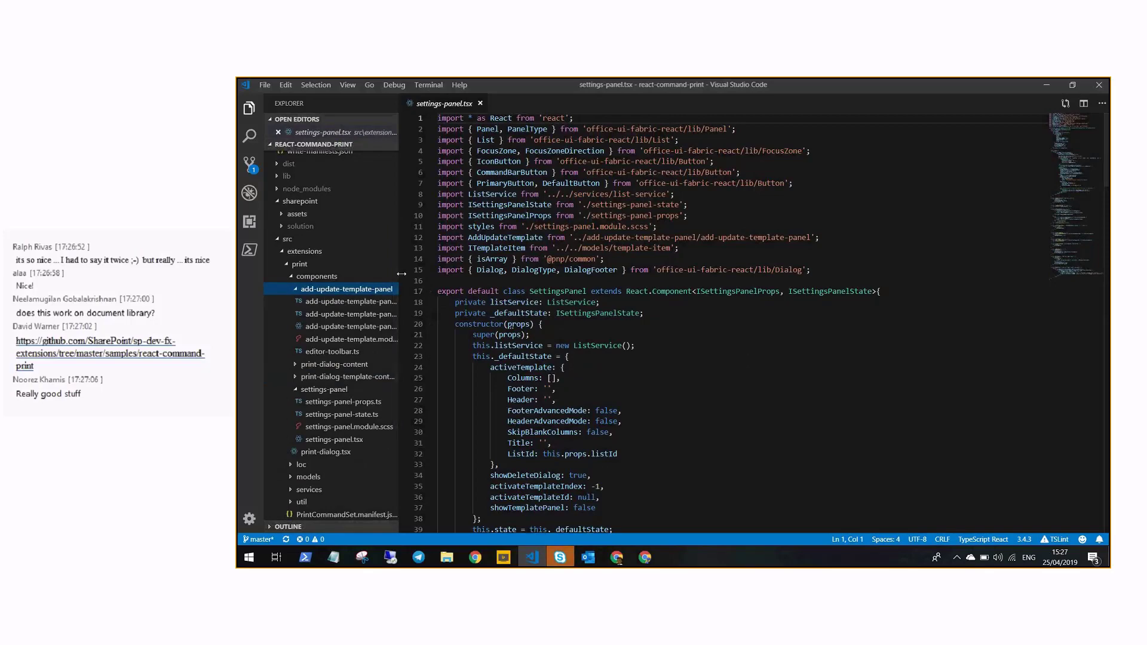
left_click_drag(402, 273, 446, 275)
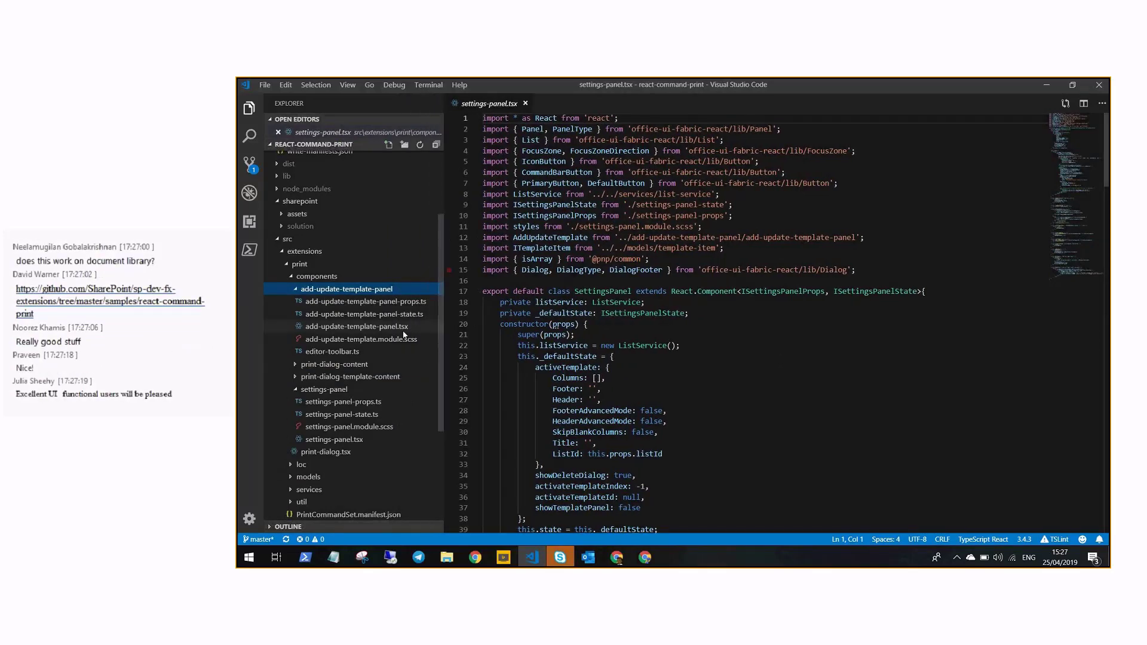
left_click(382, 326)
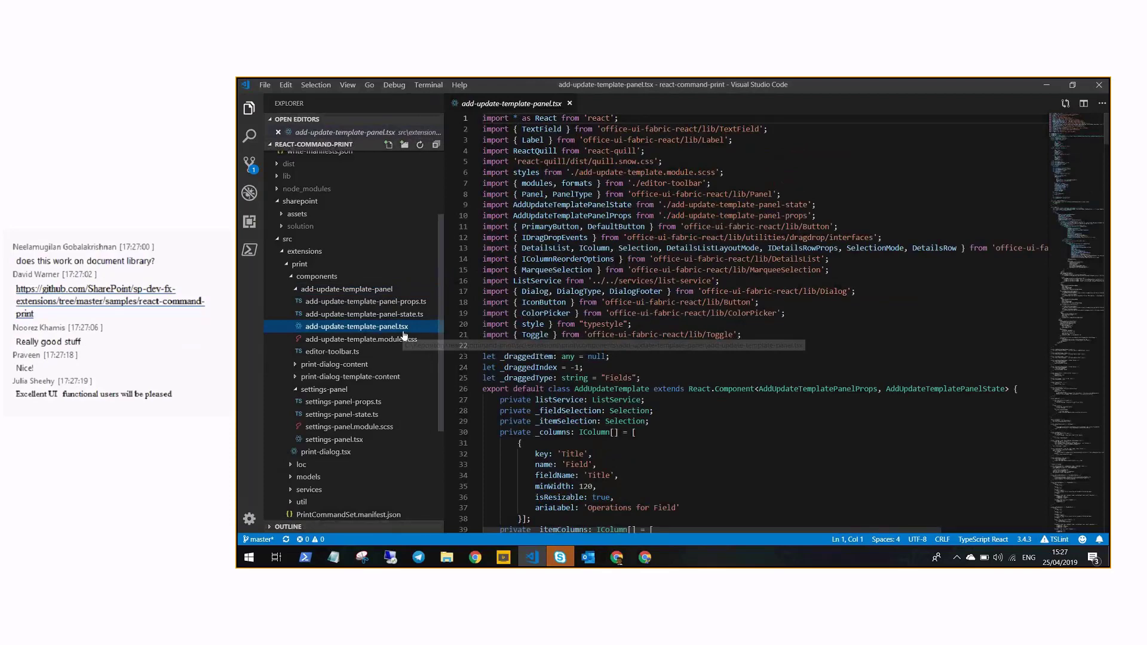
left_click_drag(1108, 133, 1108, 228)
double_click(668, 183)
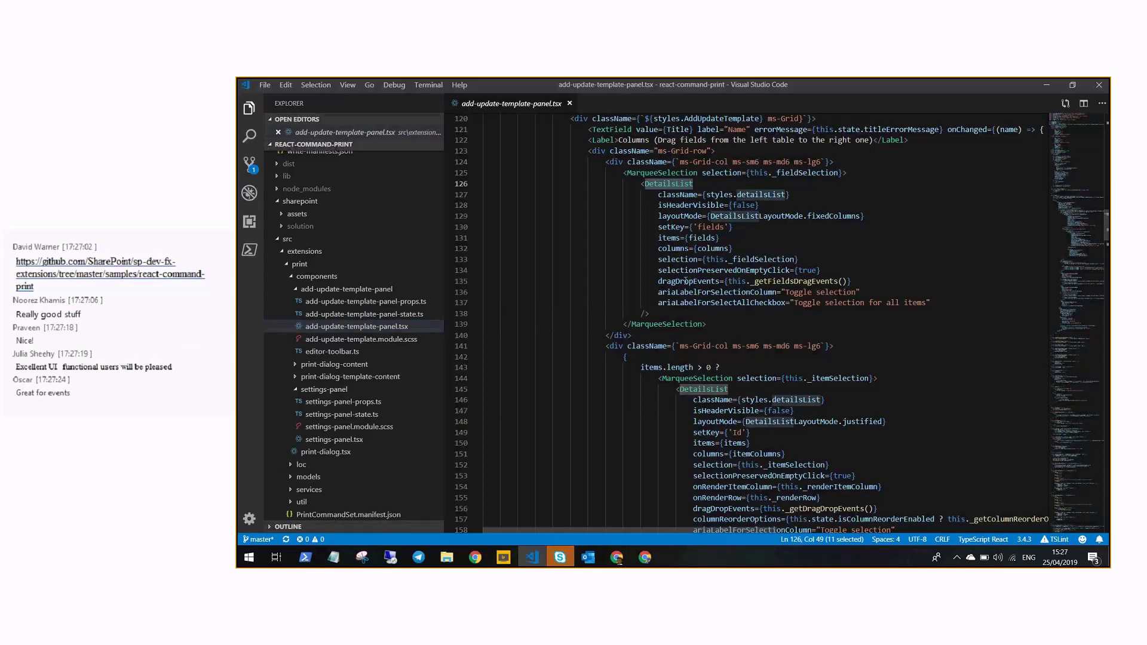
double_click(685, 281)
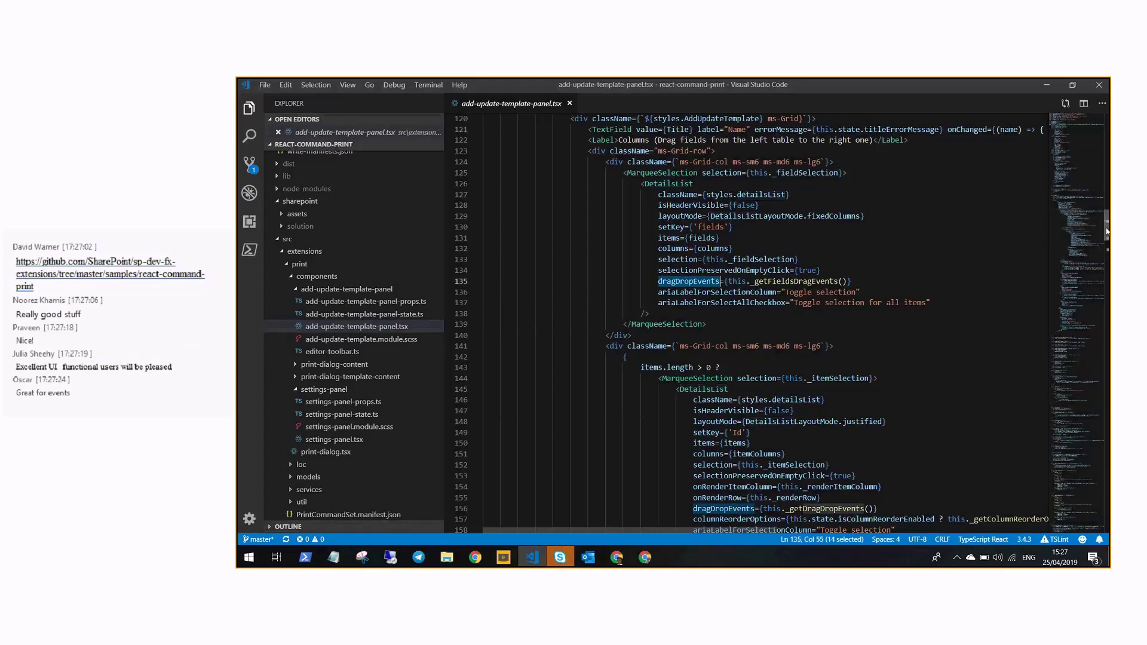
left_click_drag(1107, 231, 1106, 270)
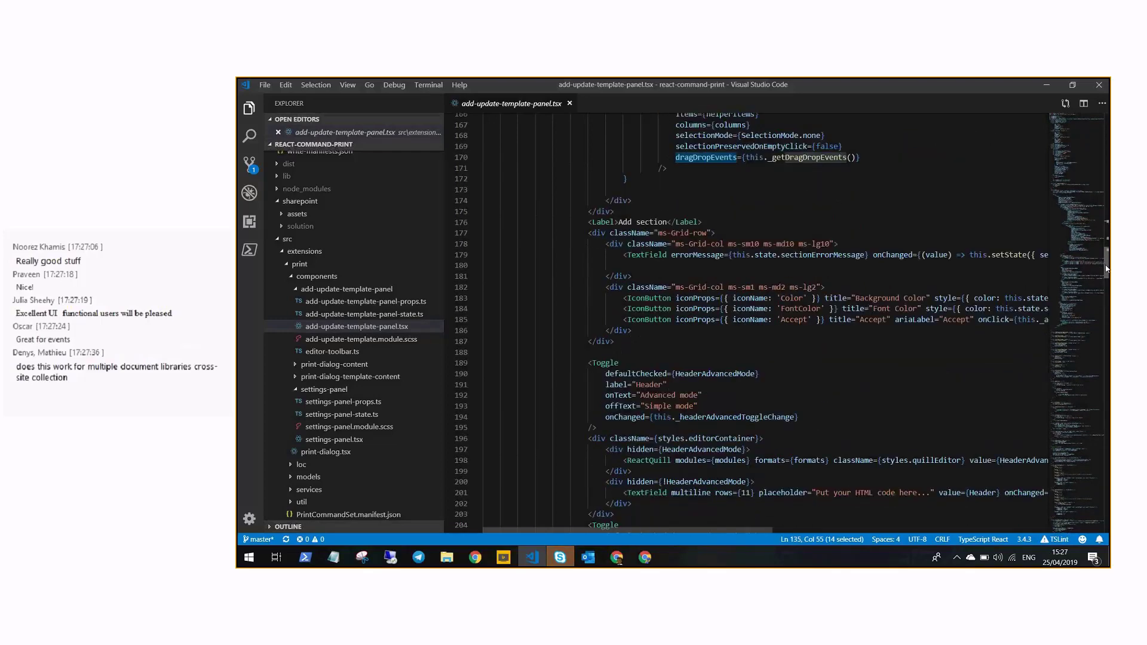
double_click(649, 454)
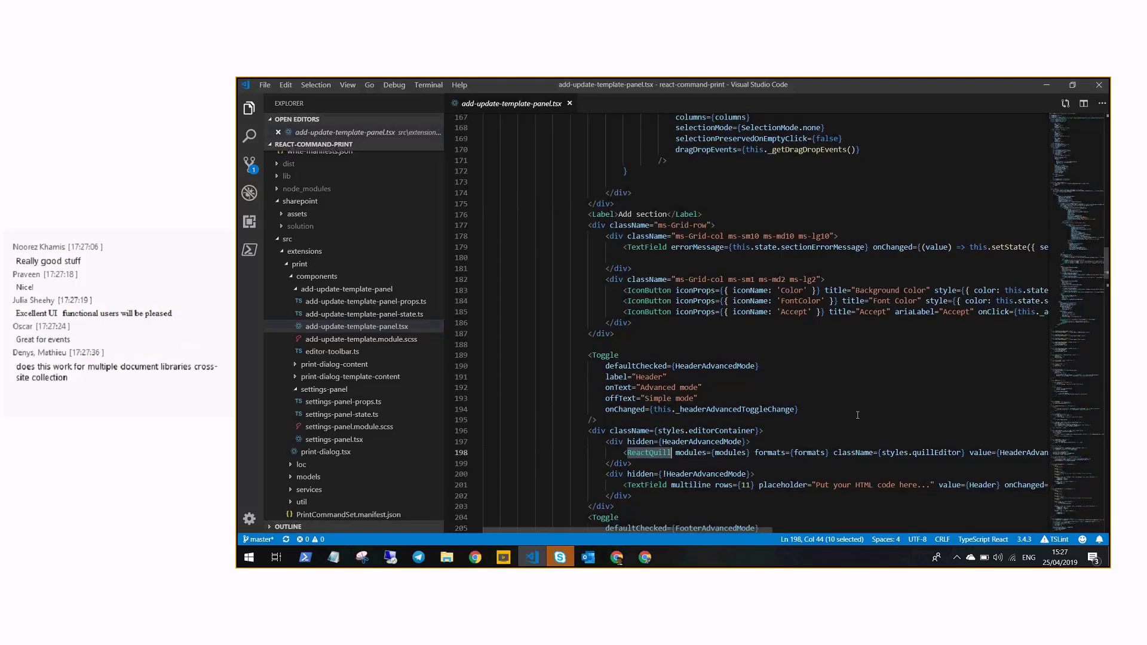
left_click_drag(1106, 275, 1105, 305)
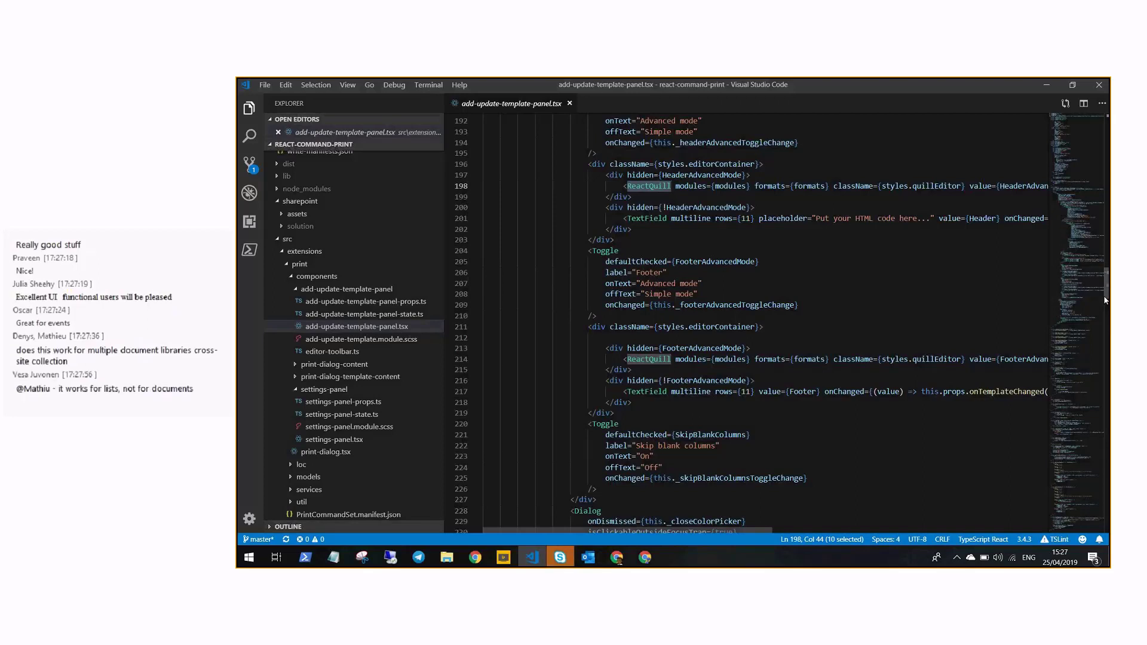
scroll(1102, 295, "down", 20)
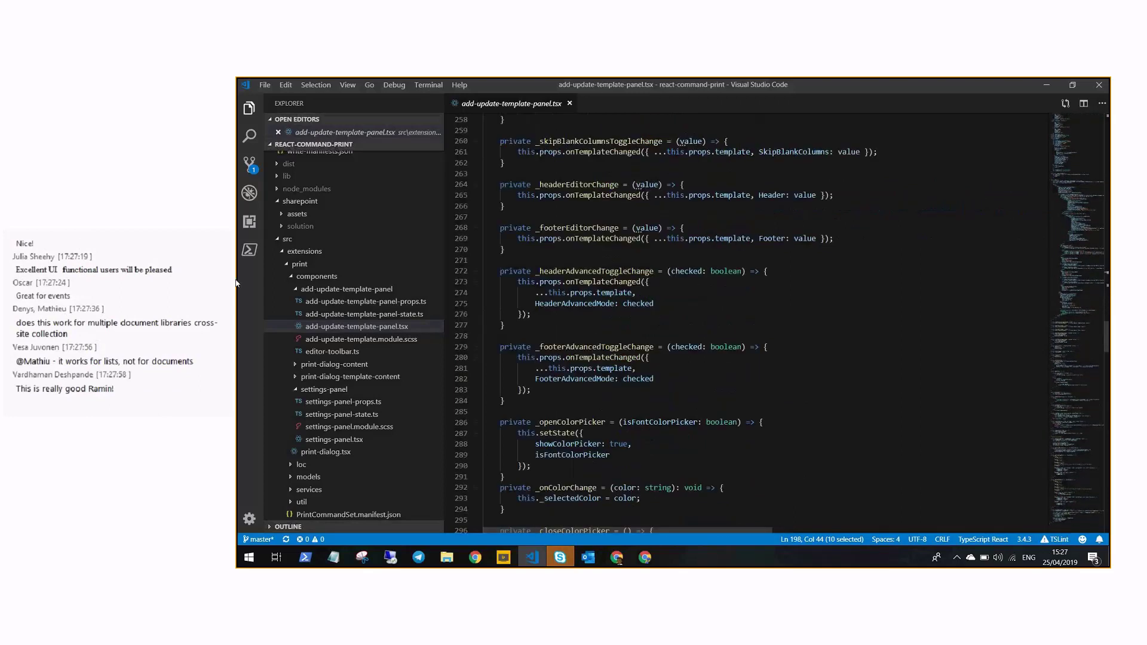
Collapse the components folder and open list-service.ts from the services folder
left_click(322, 276)
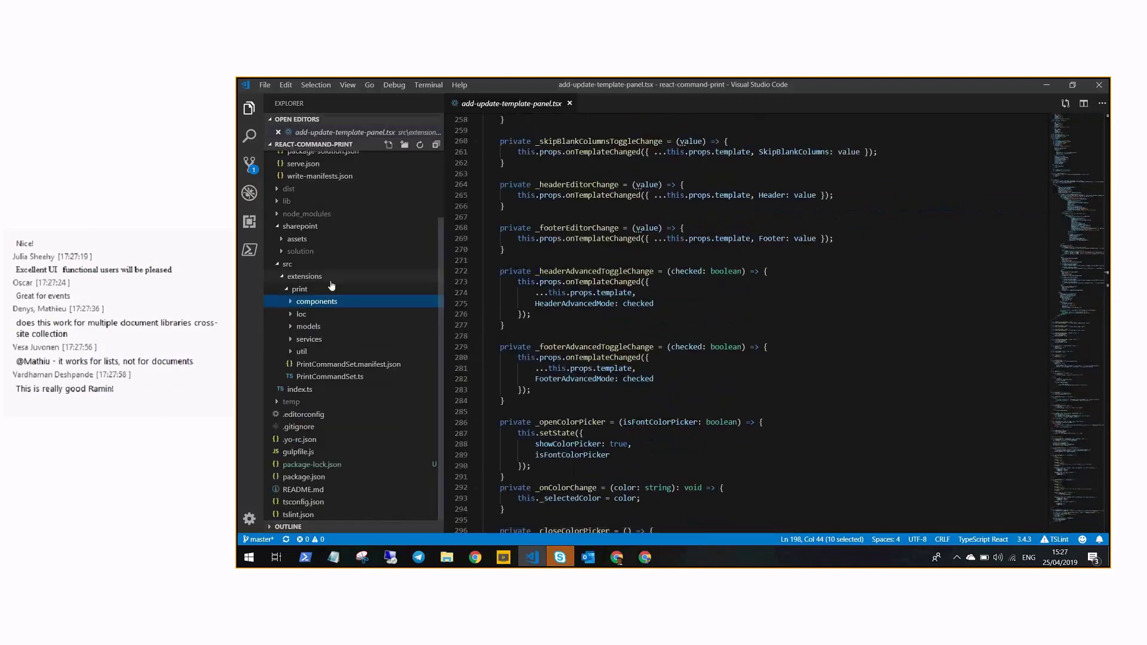
left_click(340, 340)
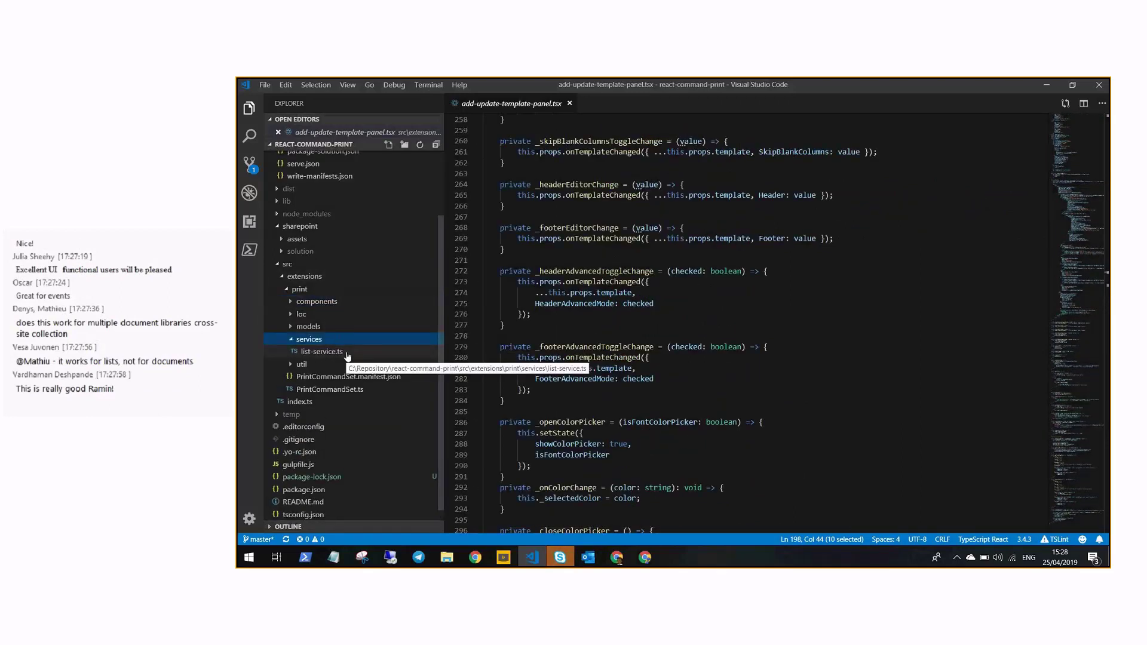
left_click(322, 351)
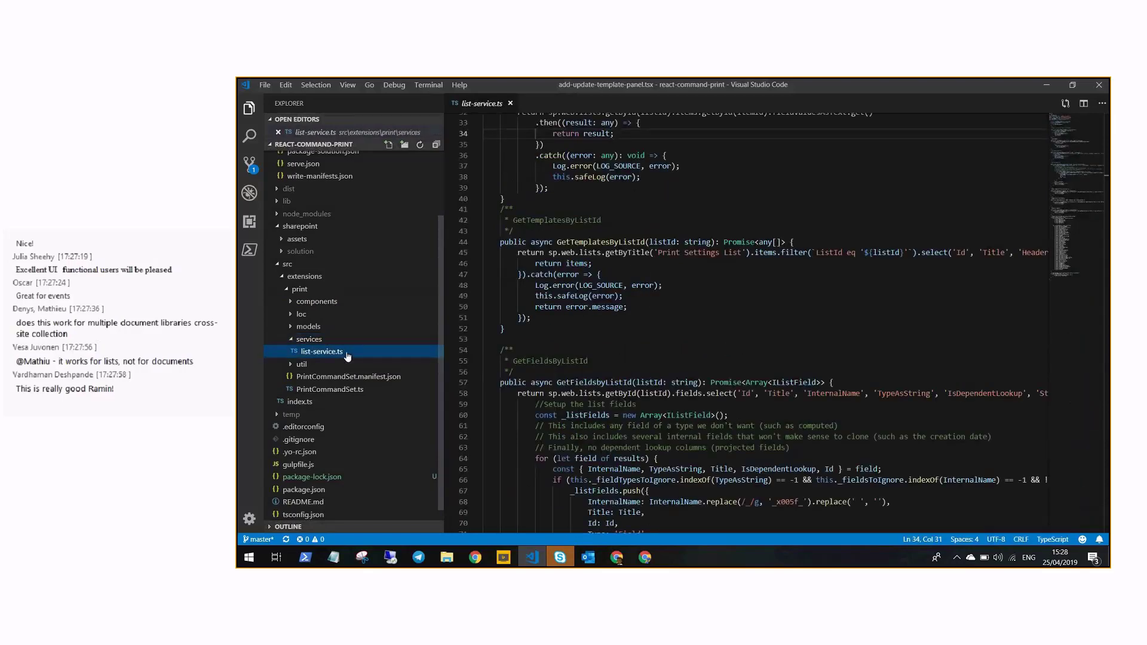
Scroll through list-service.ts to its buildExclusions method, then re-expand the components folder
scroll(1108, 209, "down", 1)
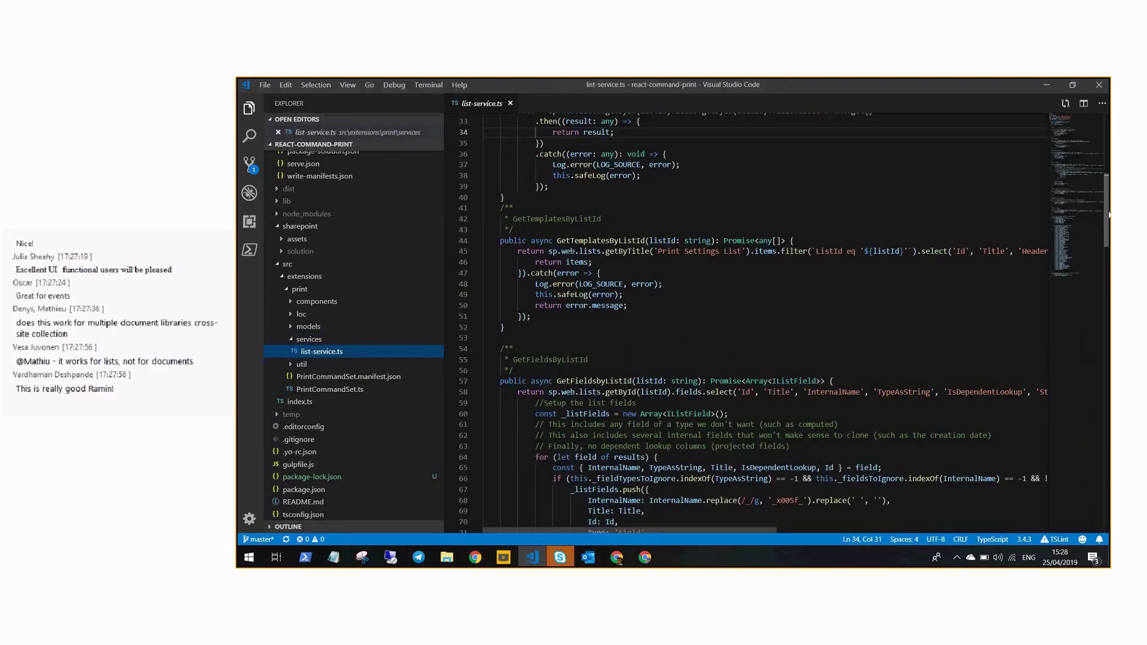
scroll(1108, 214, "down", 2)
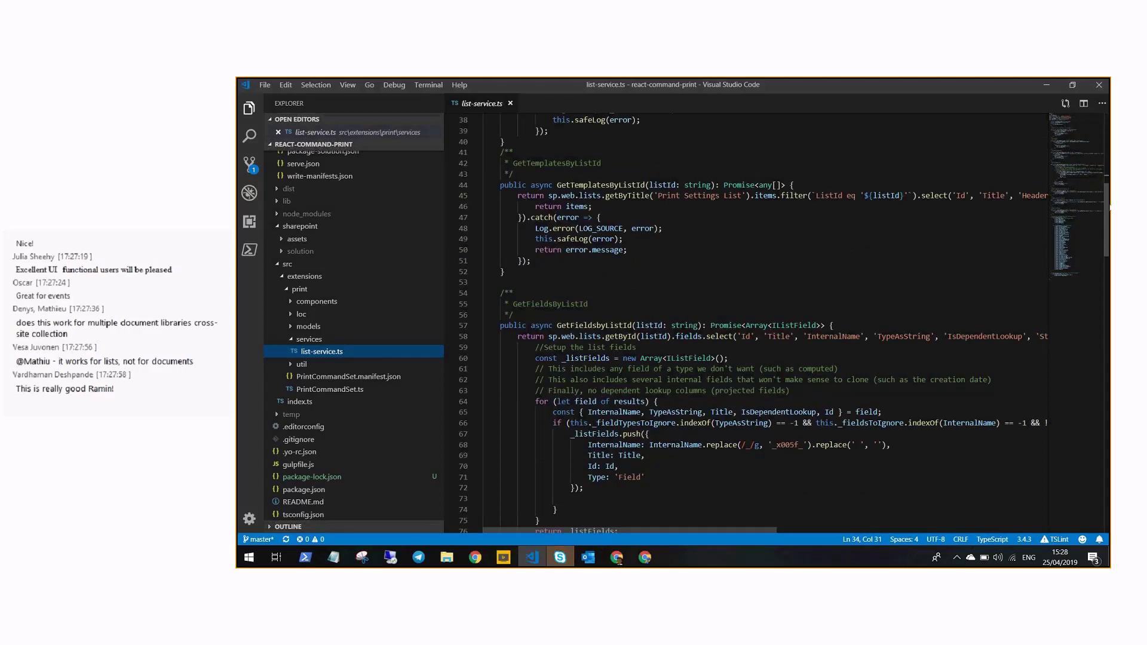
left_click_drag(1108, 206, 1108, 342)
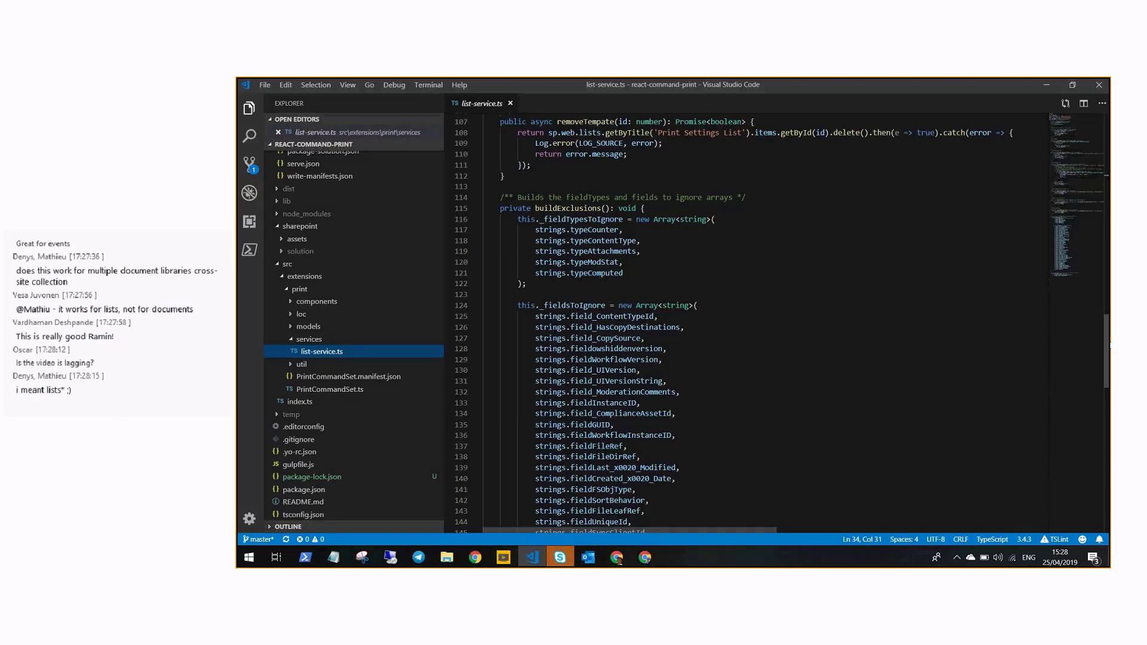
left_click_drag(1109, 343, 908, 291)
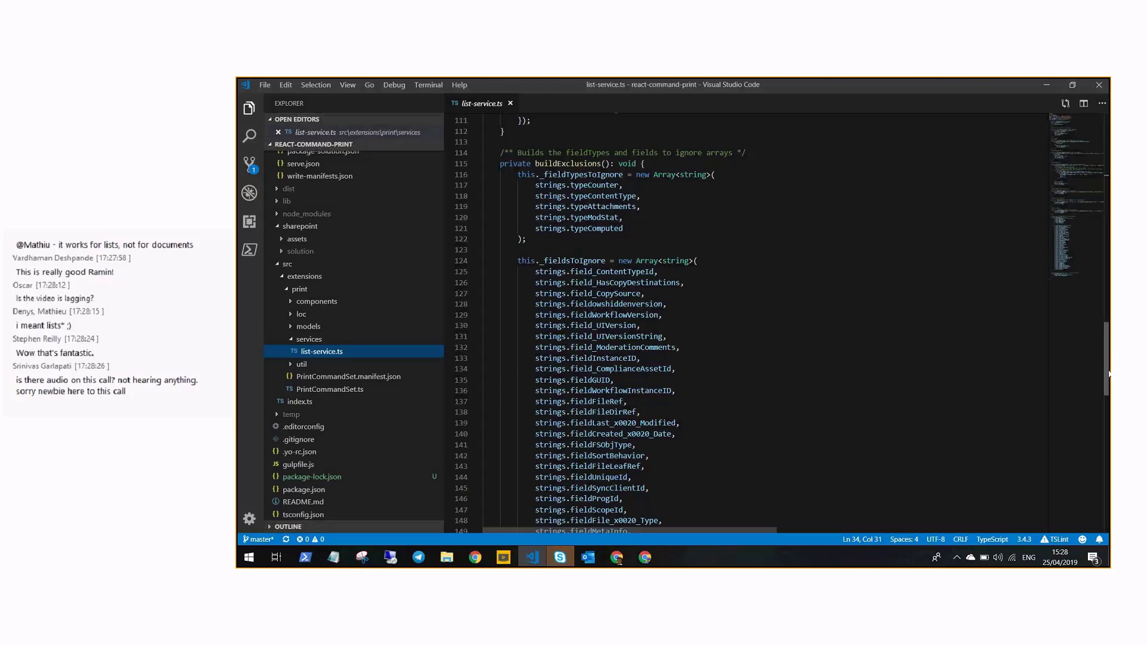
left_click_drag(1109, 373, 1106, 395)
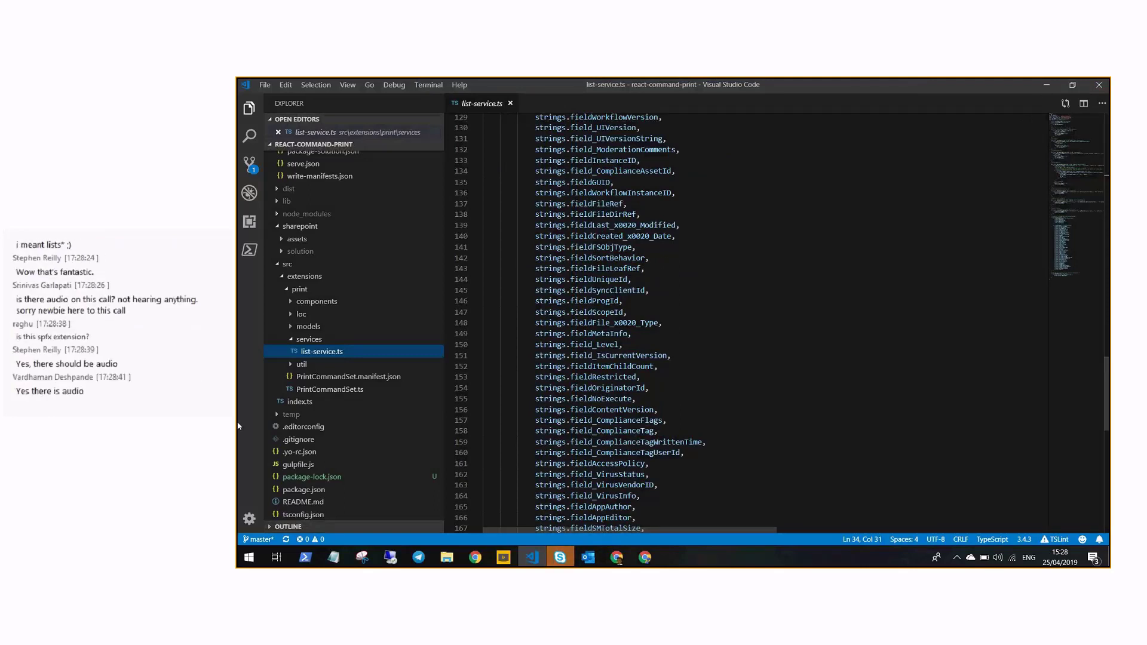
left_click(333, 301)
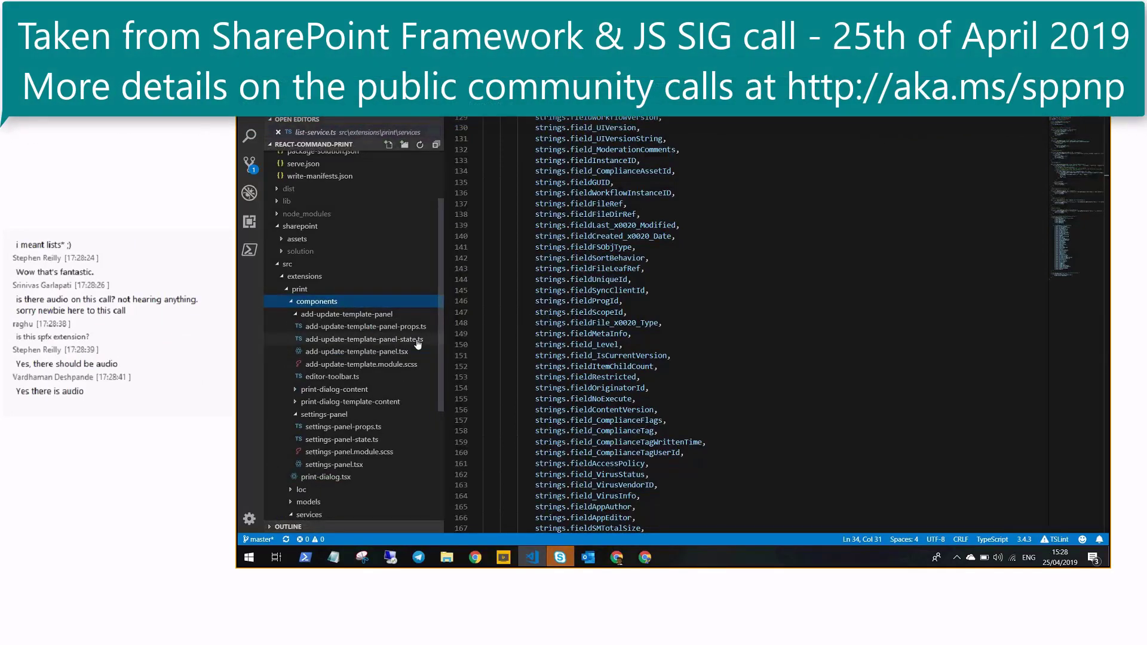